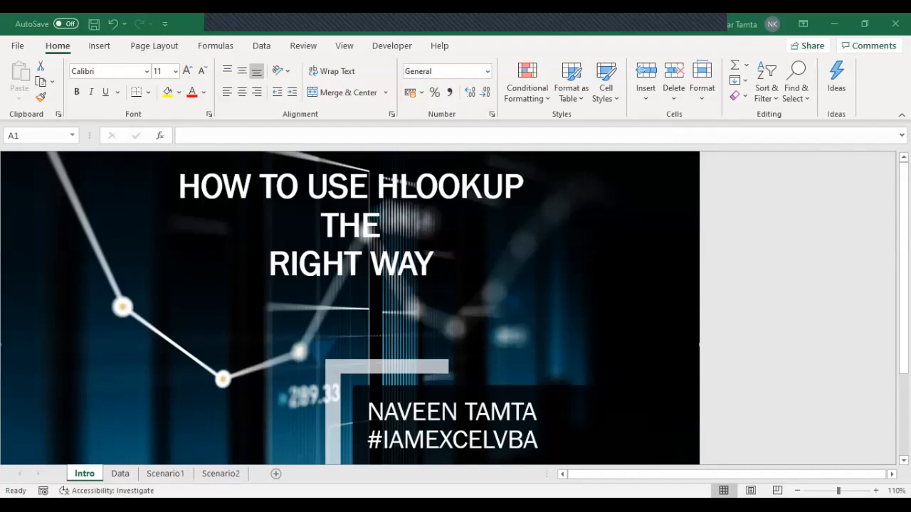
Step: Switch to the Data sheet and go to the Employee ID header of the upper table in B2
key(ctrl+Page_Down)
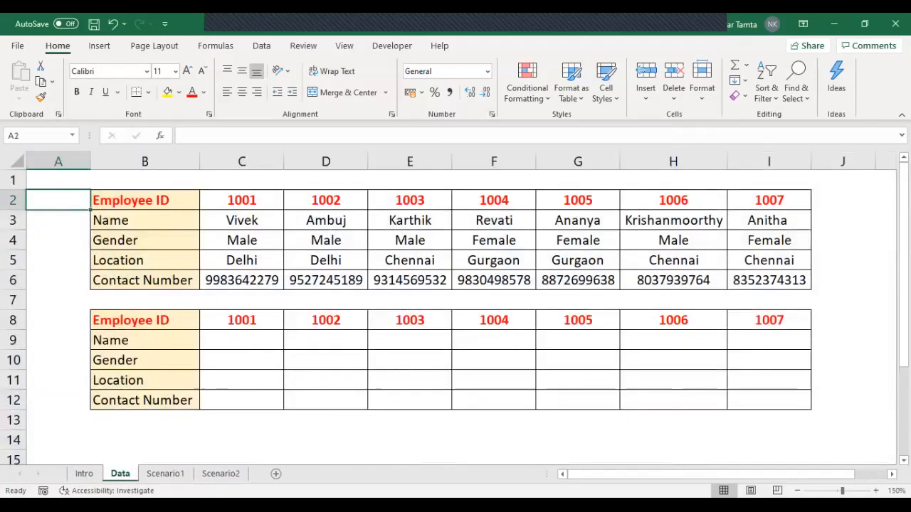
click(144, 200)
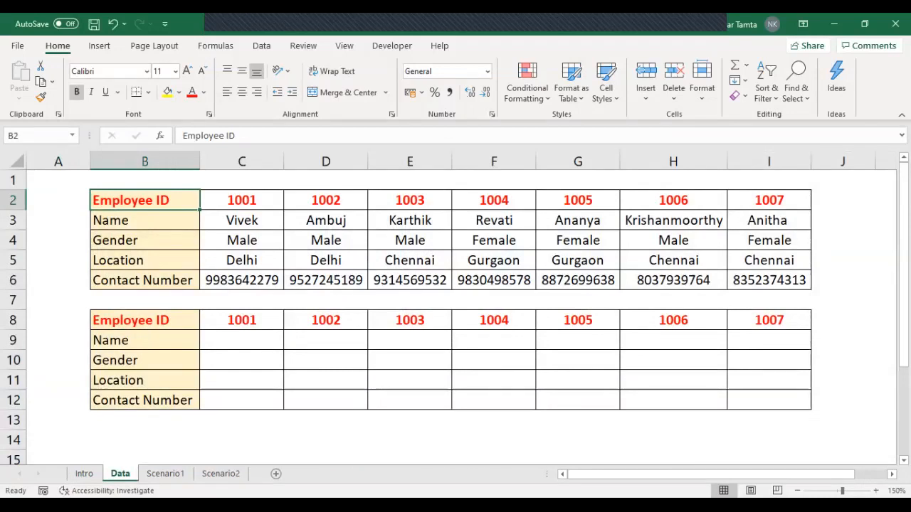
key(ctrl+shift+Down)
key(ctrl+shift+Right)
key(Right)
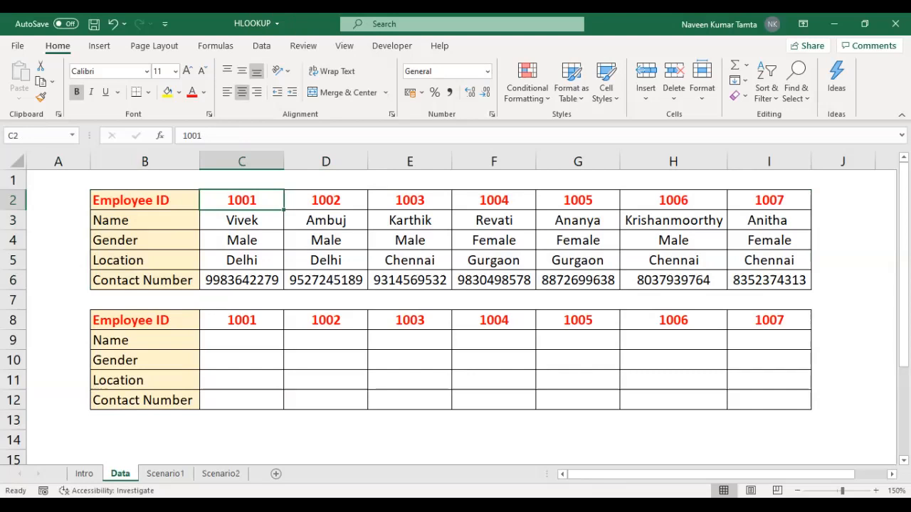
key(Left)
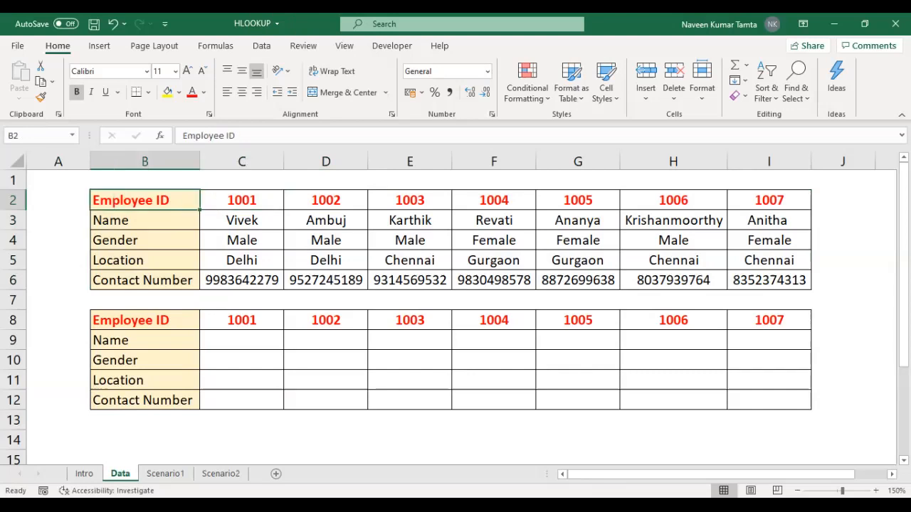
Step: Copy the upper employee table, range B2:I6, including its header column
key(shift+Down)
key(shift+Down)
key(shift+Down)
key(shift+Down)
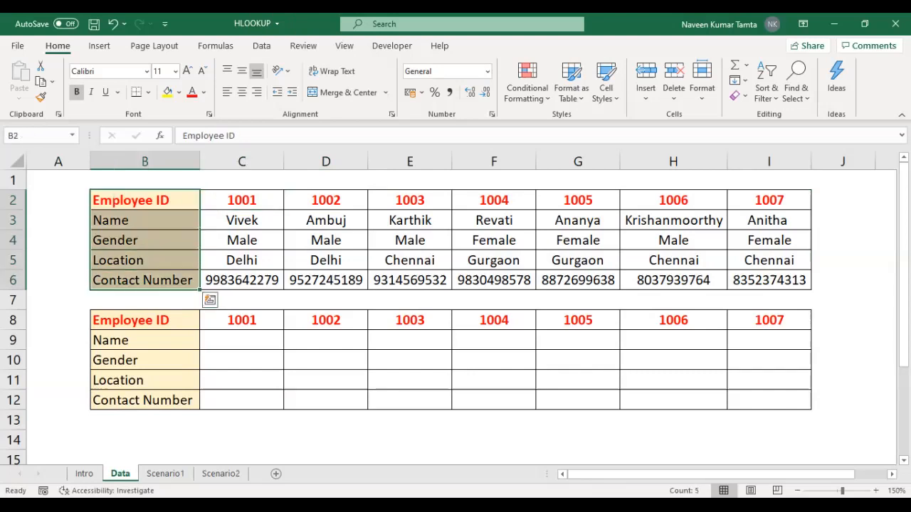
key(ctrl+shift+Right)
key(ctrl+c)
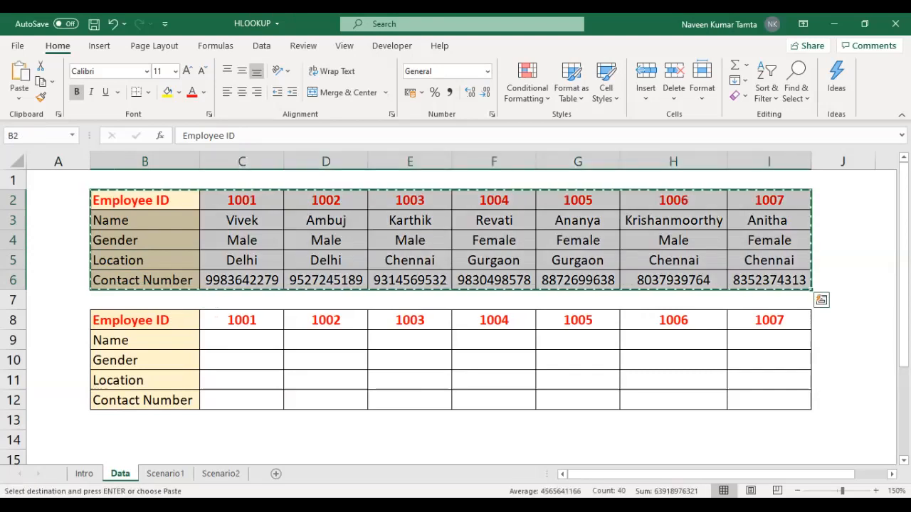
key(ctrl+q)
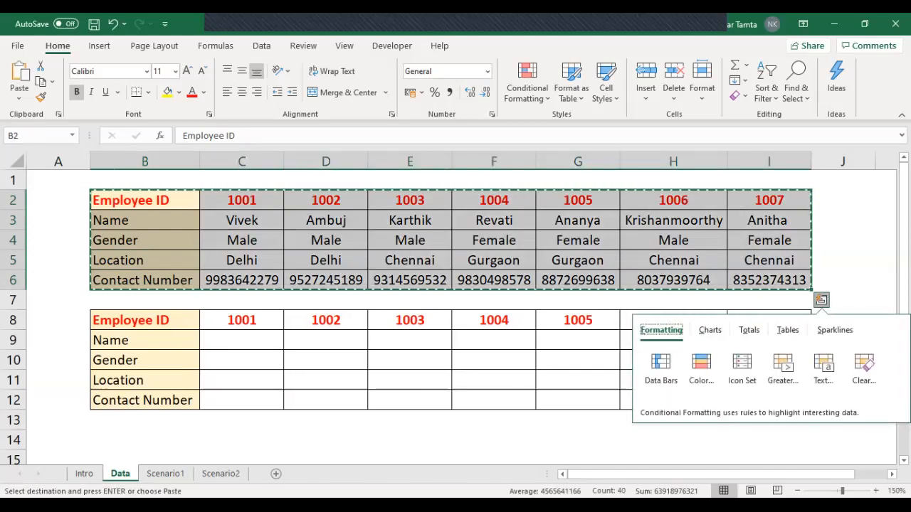
click(242, 281)
key(Left)
key(ctrl+shift+Up)
key(ctrl+shift+Right)
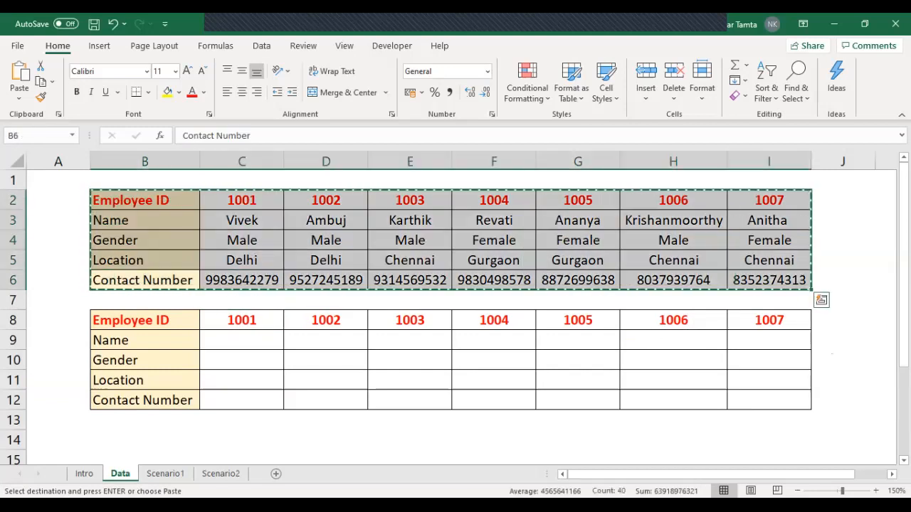
Step: Insert a new worksheet and paste the copied employee table at A1 as transposed values
key(shift+F11)
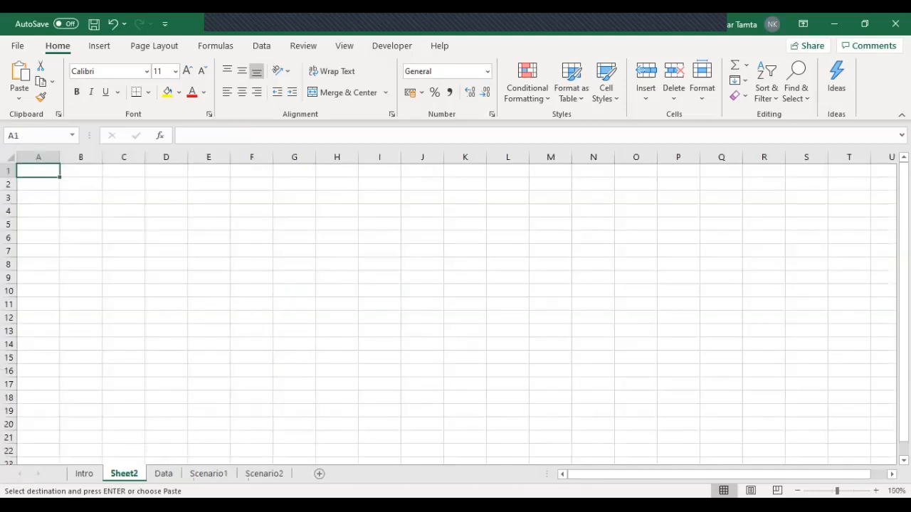
key(alt)
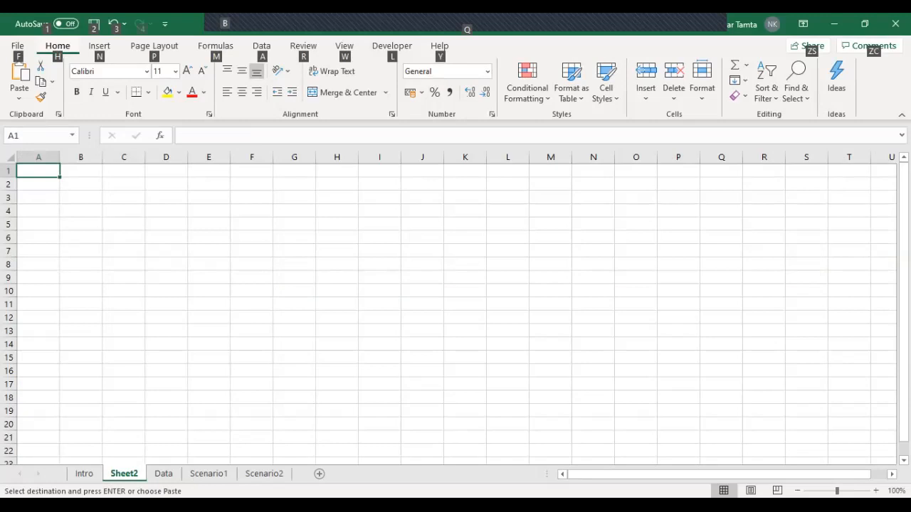
key(e)
key(s)
key(e)
key(Return)
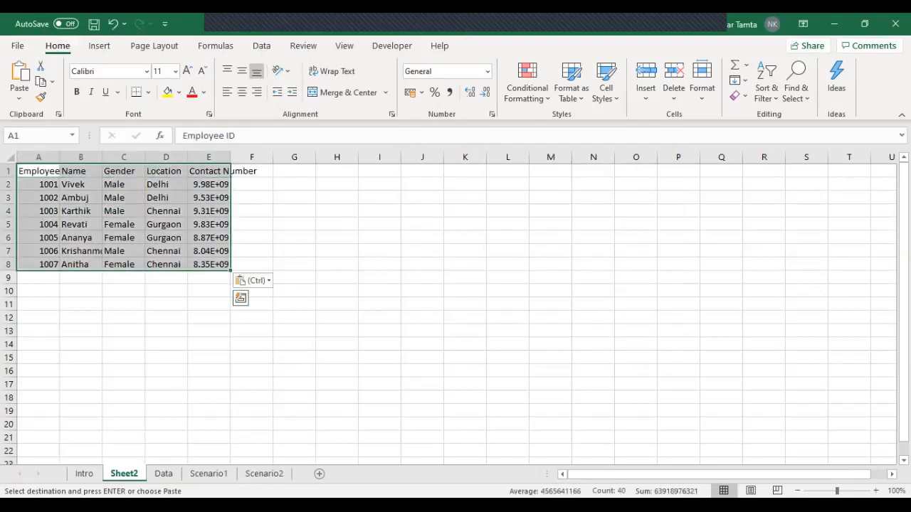
Step: Autofit the column widths of the transposed employee table to their contents
key(Escape)
key(alt+h)
key(o)
key(i)
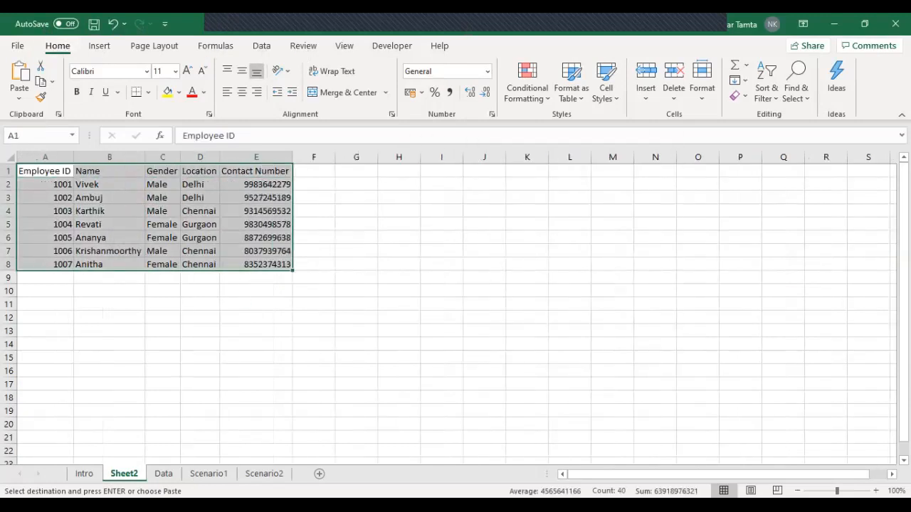
Step: Center the contents of the whole transposed table A1:E8 horizontally
click(876, 491)
click(876, 491)
click(876, 491)
click(876, 491)
click(876, 491)
key(ctrl+Home)
key(ctrl+shift+Right)
key(ctrl+shift+Down)
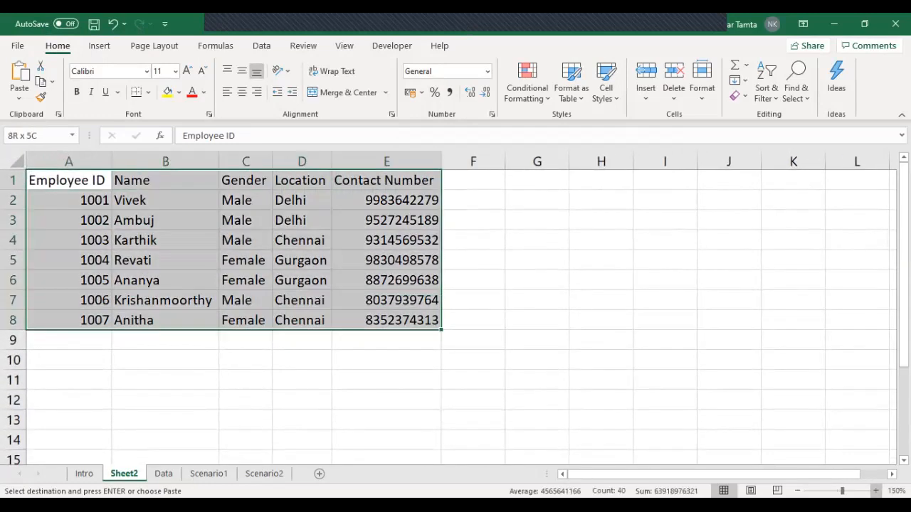
key(alt+h)
key(a)
key(c)
Step: Examine the vertical layout of the transposed table, from the employee ID column to the header row and full range
key(Down)
key(shift+Down)
key(shift+Down)
key(shift+Down)
key(shift+Down)
key(shift+Down)
key(shift+Down)
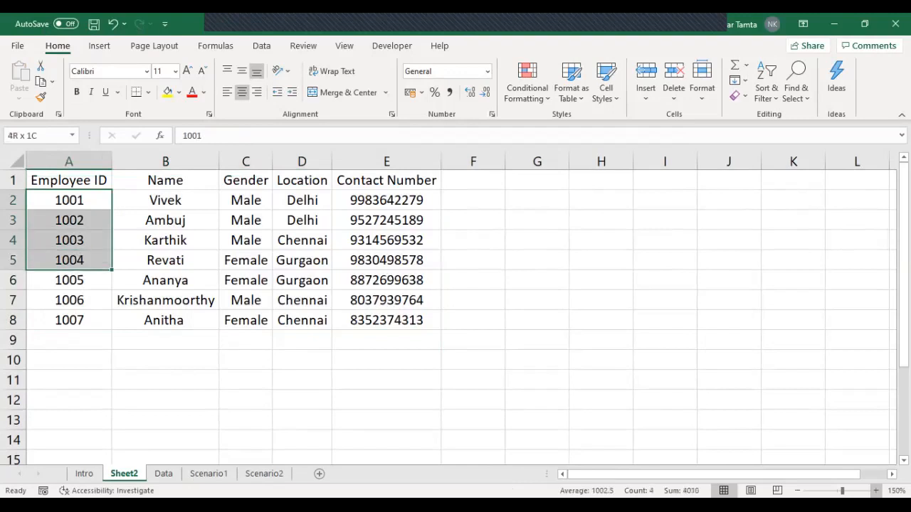
key(ctrl+Home)
key(ctrl+shift+Right)
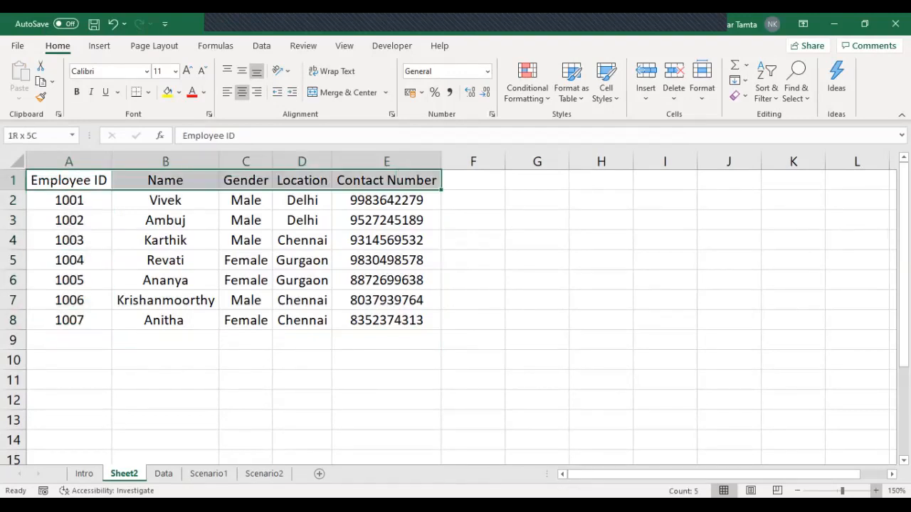
key(ctrl+shift+Down)
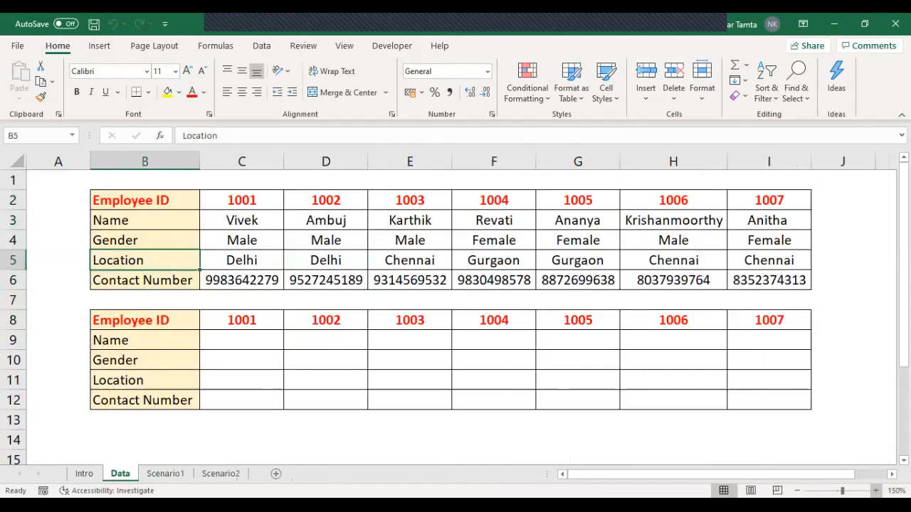
Step: Delete the new worksheet holding the transposed table and return to the Data sheet
key(Up)
key(Up)
key(Up)
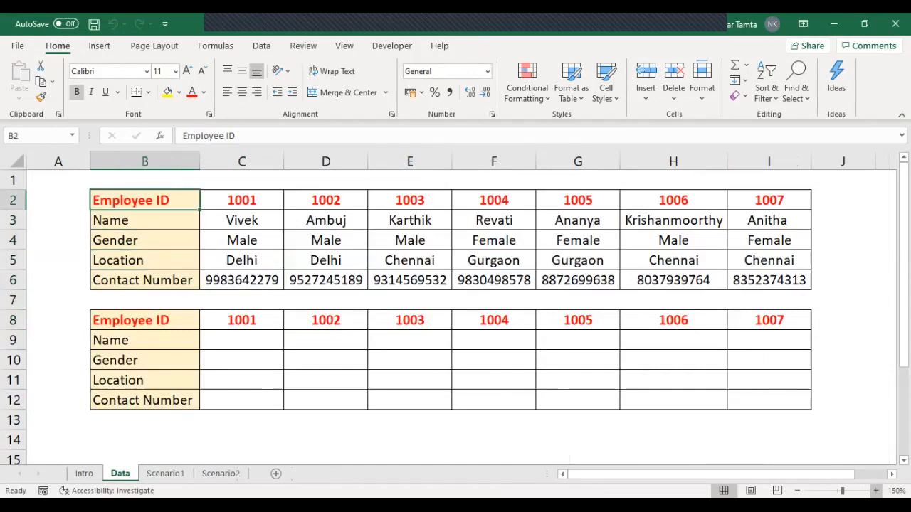
Step: Examine the horizontal layout of the upper employee table, along the Employee ID row and down through its detail rows
key(ctrl+shift+Right)
key(ctrl+shift+Down)
key(Right)
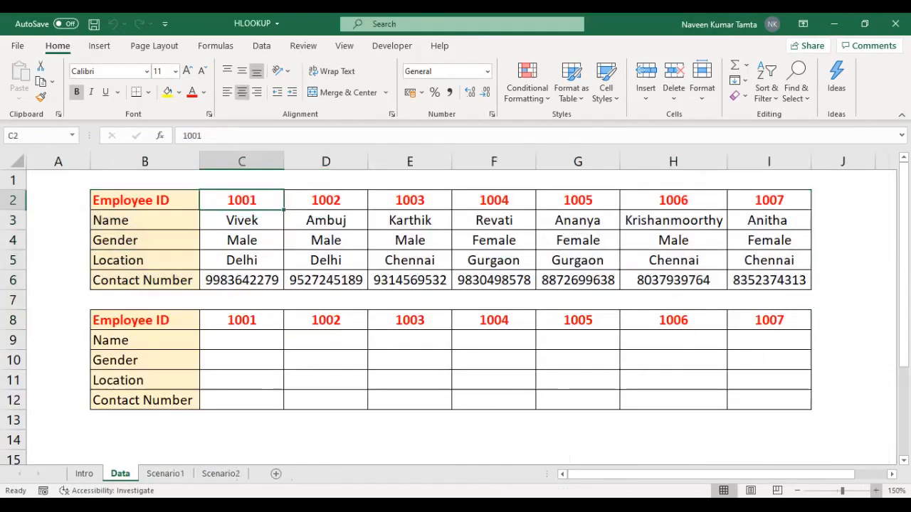
key(Left)
key(shift+Right)
key(shift+Right)
key(shift+Right)
key(shift+Right)
key(shift+Right)
key(shift+Right)
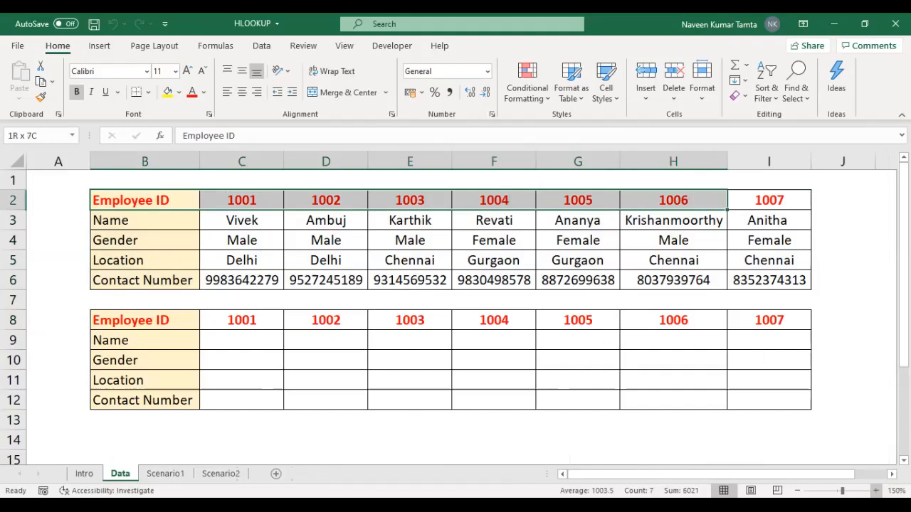
key(shift+Right)
key(shift+Down)
key(shift+Down)
key(shift+Down)
key(shift+Down)
key(Left)
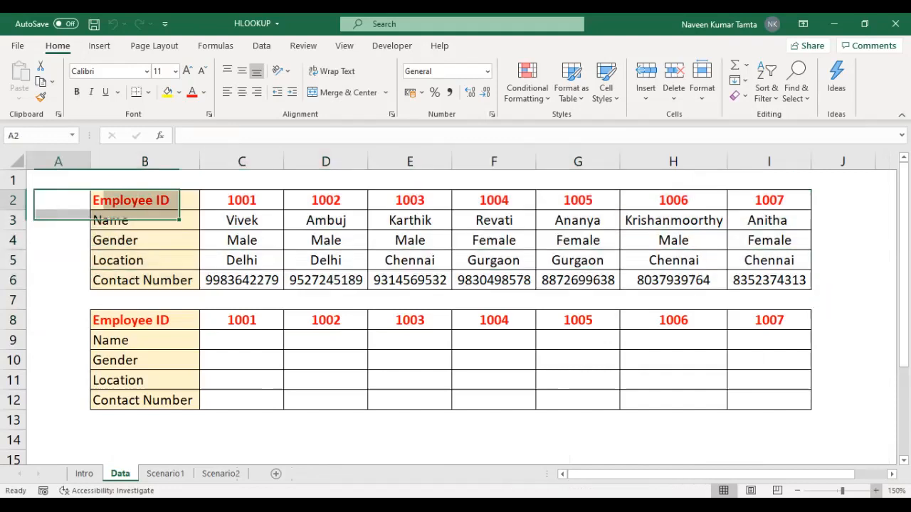
key(Right)
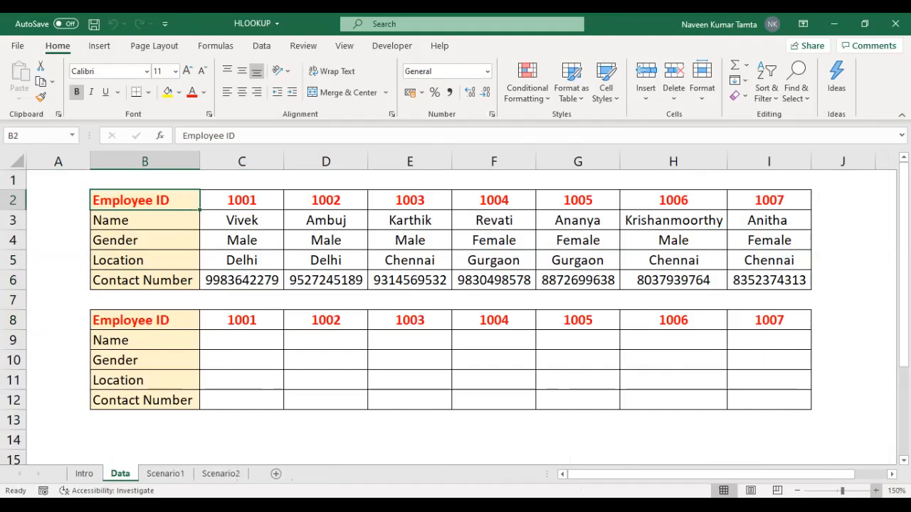
Step: In B14 below the lower table, begin the HLOOKUP syntax as plain text: '=HLOOKUP(LOOKUP_VALUE,
key(Down)
key(Down)
key(Down)
key(Down)
key(Down)
key(Down)
key(Down)
key(Down)
key(Down)
key(Down)
key(Down)
key(Down)
key(Down)
key(Down)
key(Up)
key(Up)
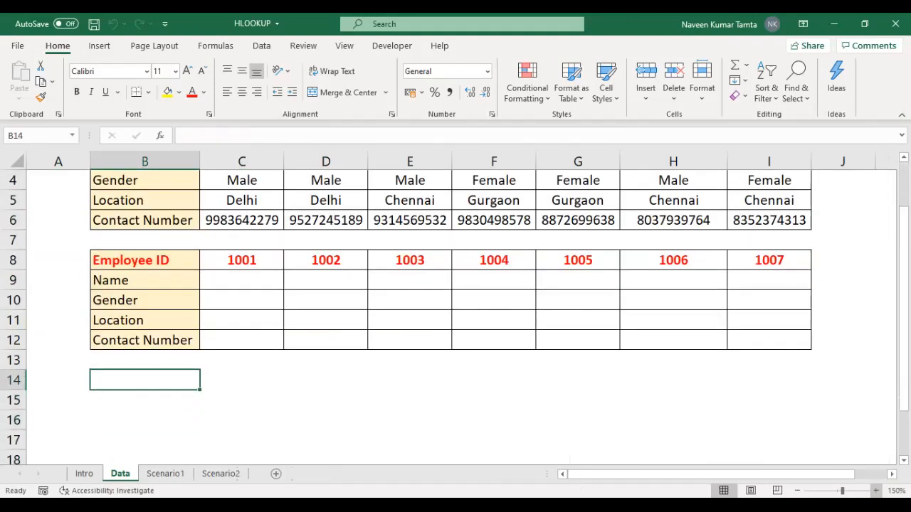
text('=)
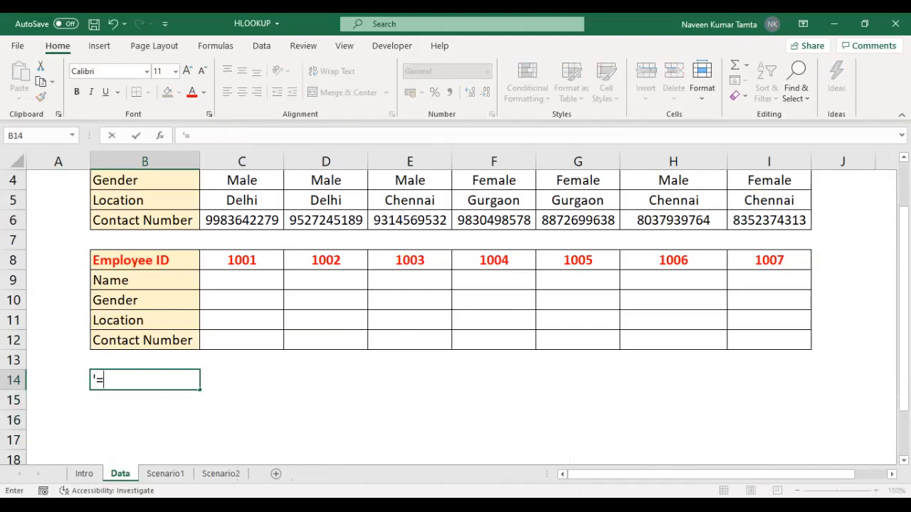
text(HLOOKU)
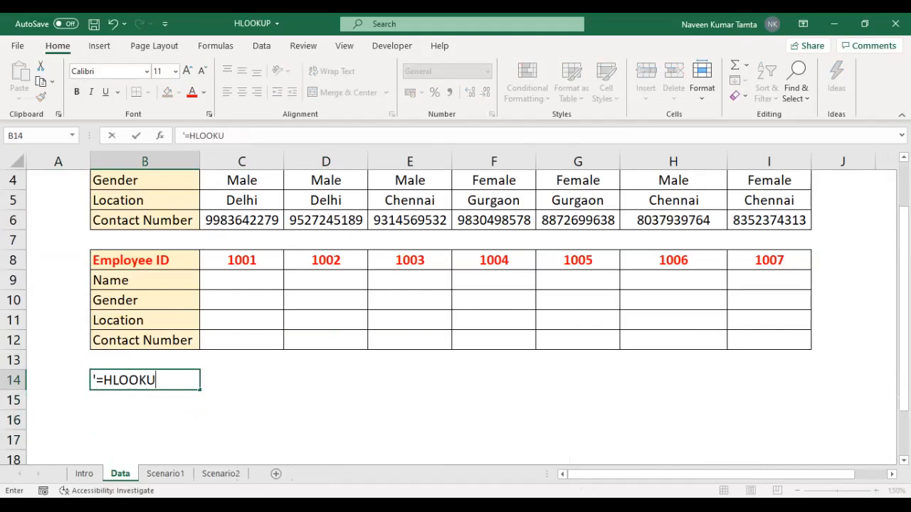
text(P(LOOKUP_VALUE,)
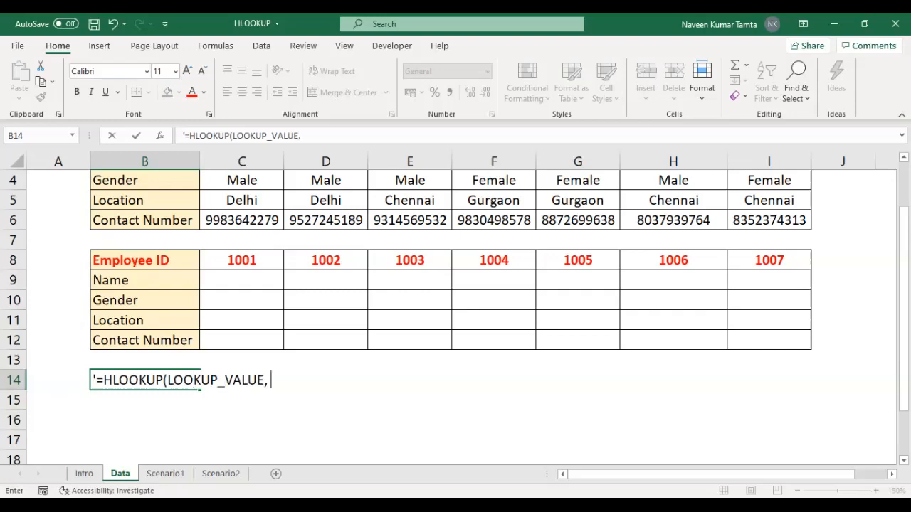
text( TABLE_RAAY)
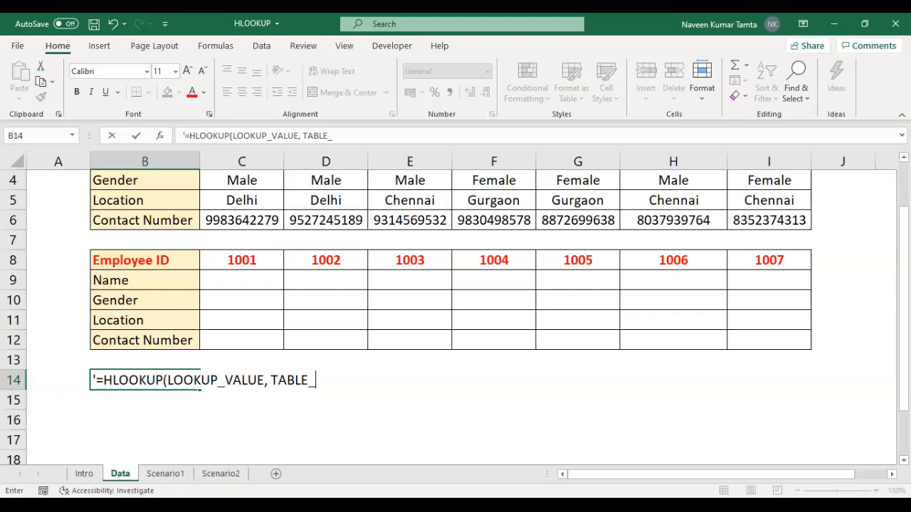
Step: Add the second argument, TABLE_ARRAY, and a comma to the syntax text in B14
key(BackSpace)
key(BackSpace)
key(BackSpace)
key(BackSpace)
text(ARRYA)
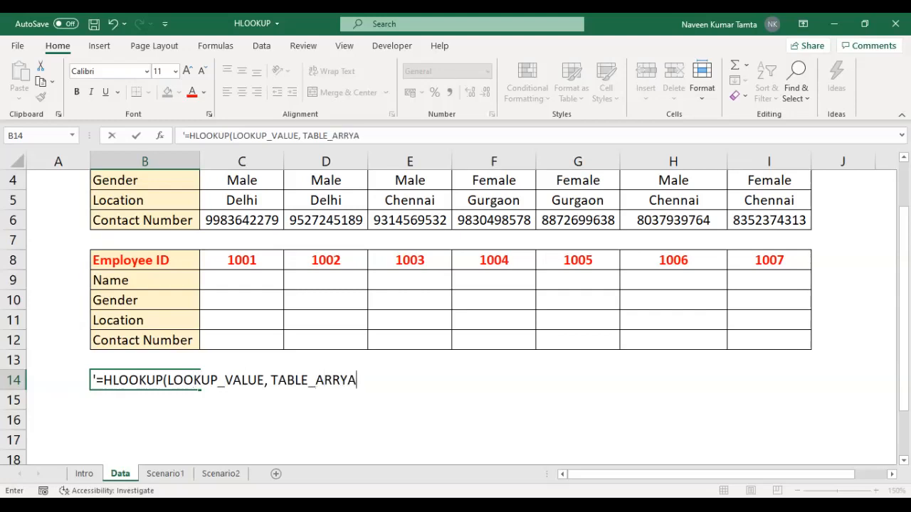
key(BackSpace)
key(BackSpace)
text(AY, ROW_INDE)
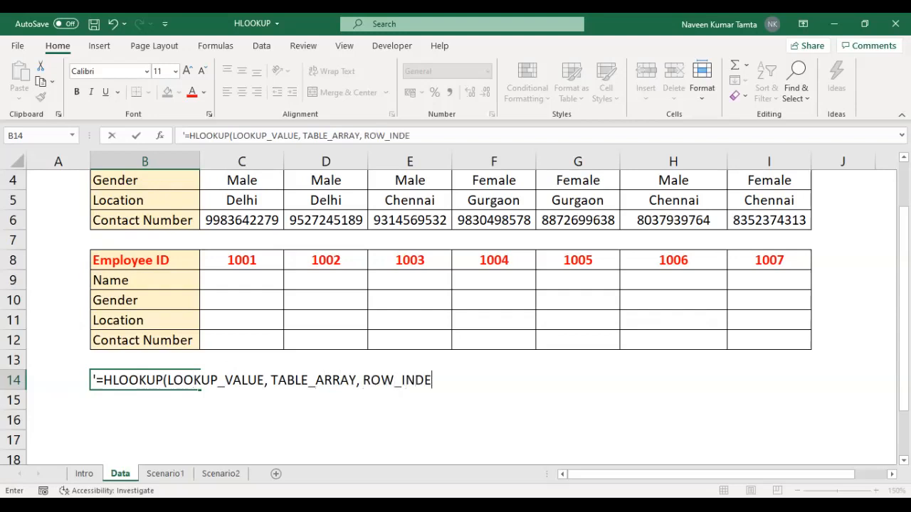
text(X_NUMBER, [RANGE)
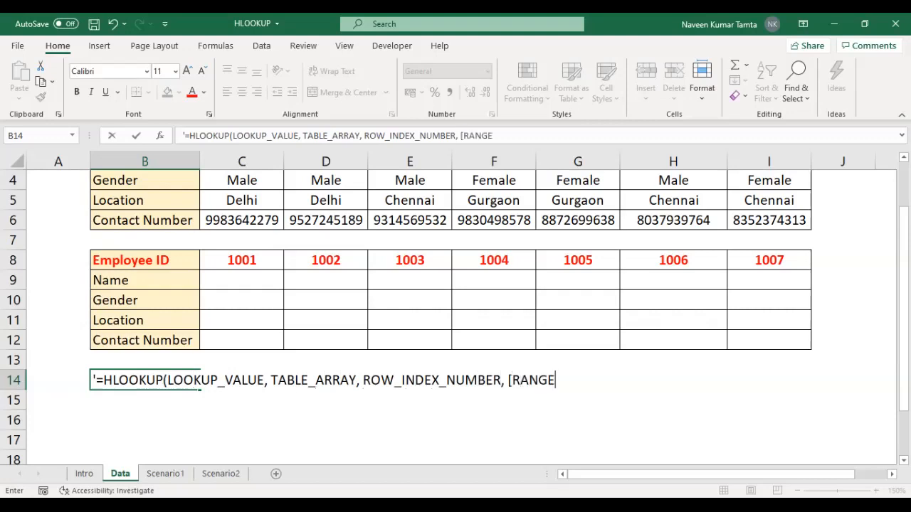
text(_LOOKUP)
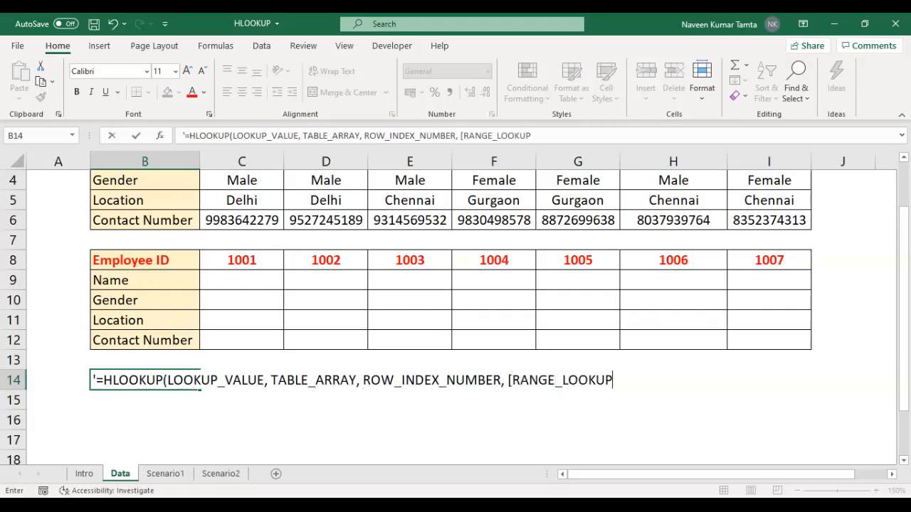
text(]))
Step: Complete the syntax text in B14 with ROW_INDEX_NUMBER, [RANGE_LOOKUP]) and enter it
key(Return)
Step: Make the HLOOKUP syntax text in B14 bold
key(Up)
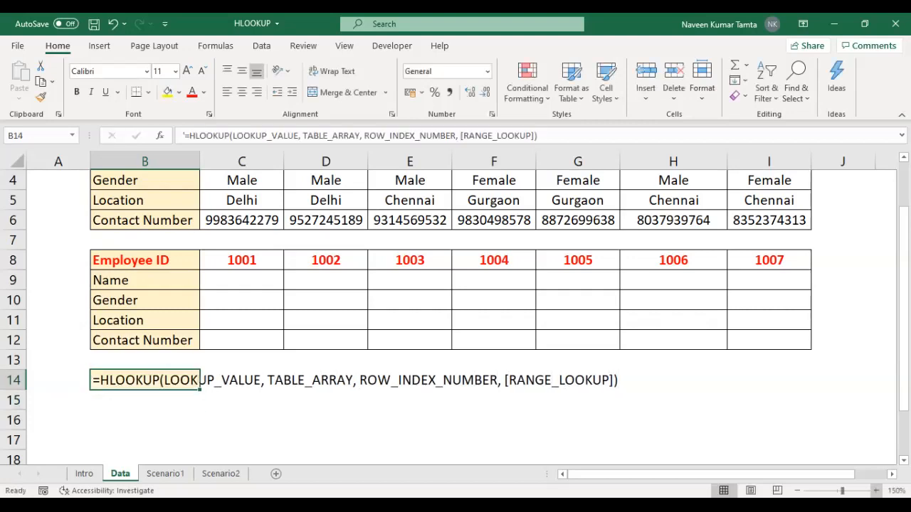
key(ctrl+b)
key(Left)
key(Right)
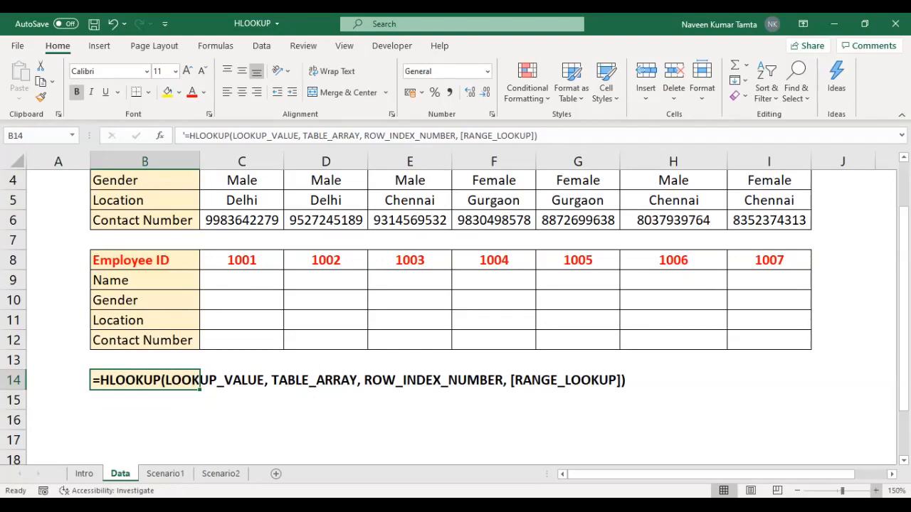
key(Right)
key(Left)
key(Down)
key(Down)
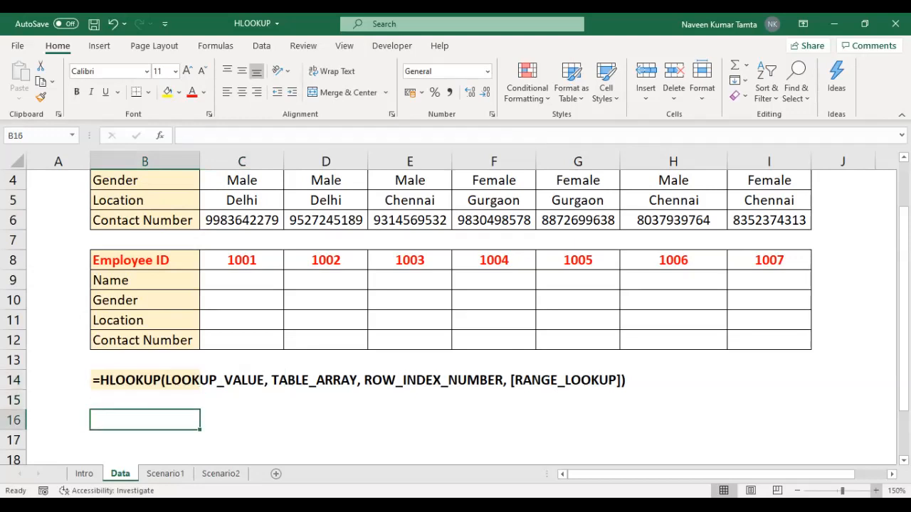
text(LOOKUP)
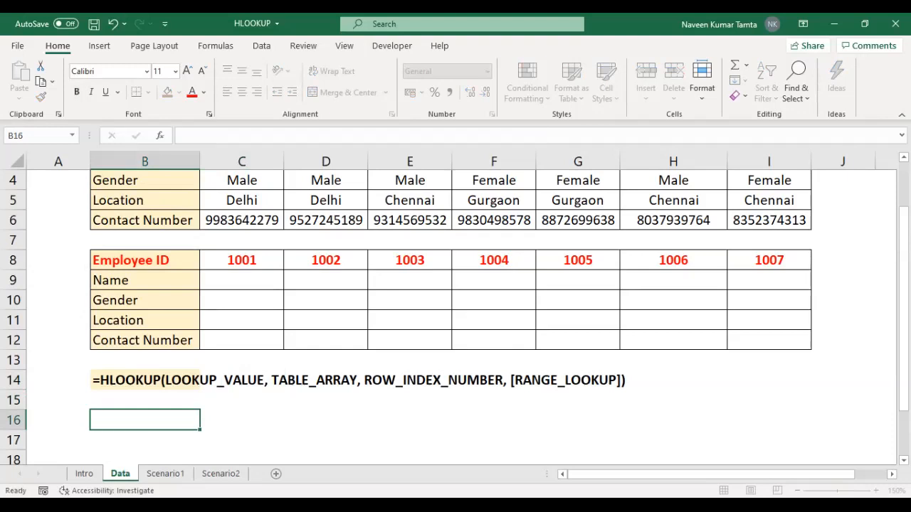
key(Escape)
key(Up)
key(Up)
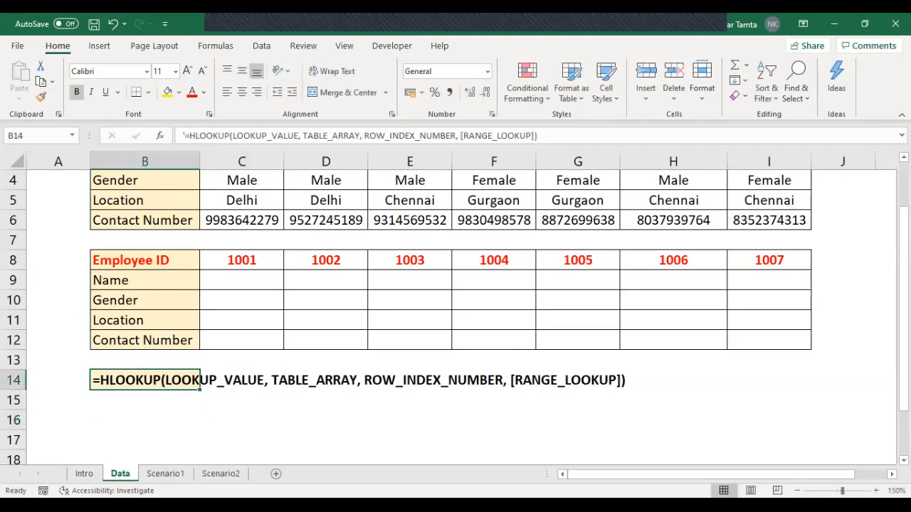
Step: In B16, two rows below the syntax text, begin the first argument's explanation: 'LOOKUP_VALUE = PARTICULAR VALUE'
key(Down)
key(Down)
text(LO)
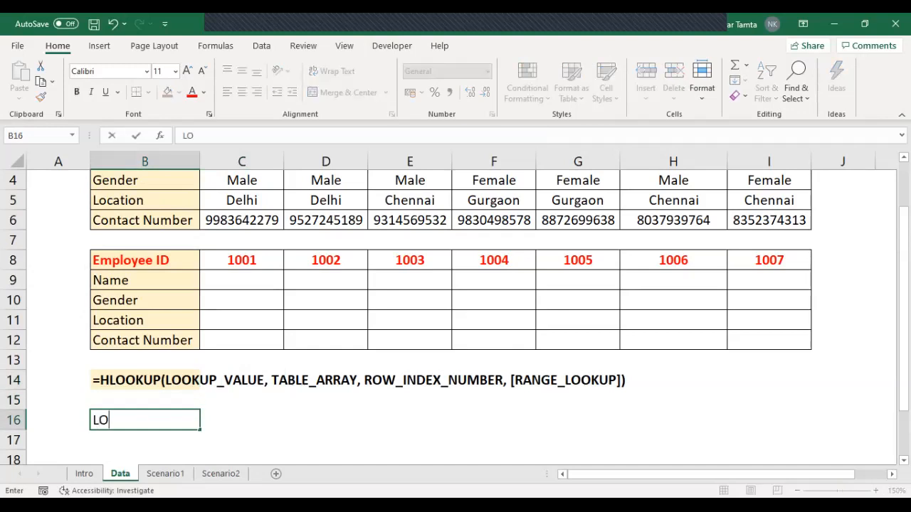
text(OKUP)
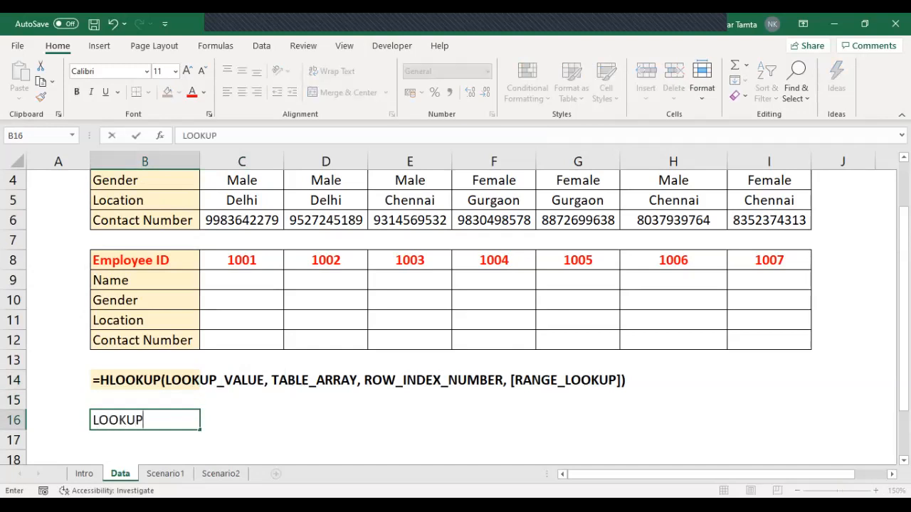
text(_VALUE )
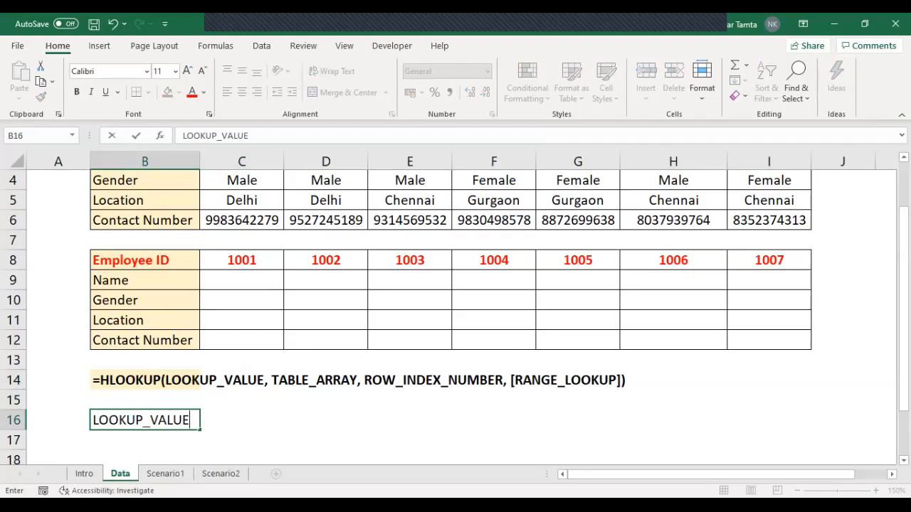
text(= PAETICULar)
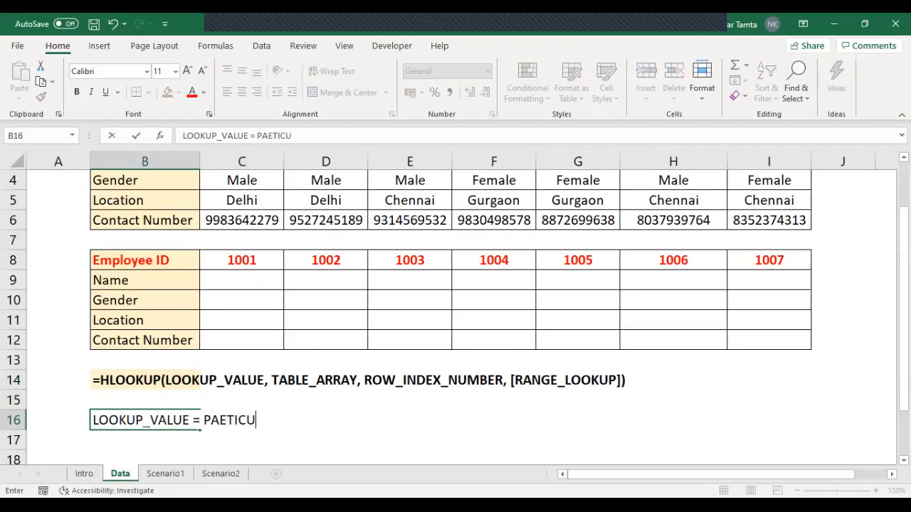
key(BackSpace)
key(BackSpace)
key(BackSpace)
key(BackSpace)
key(BackSpace)
key(BackSpace)
key(BackSpace)
key(BackSpace)
text(RTICULAR VALUE)
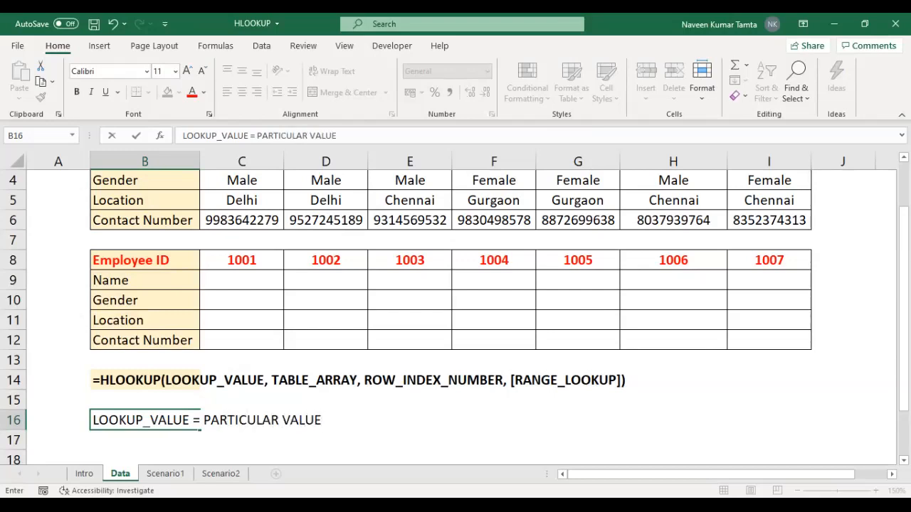
text(S, BASIS OF)
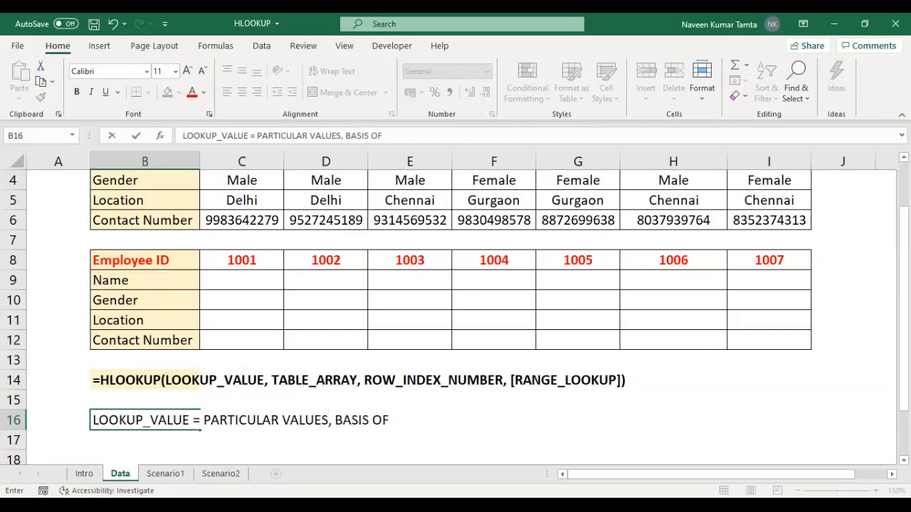
text( WE NEED TO )
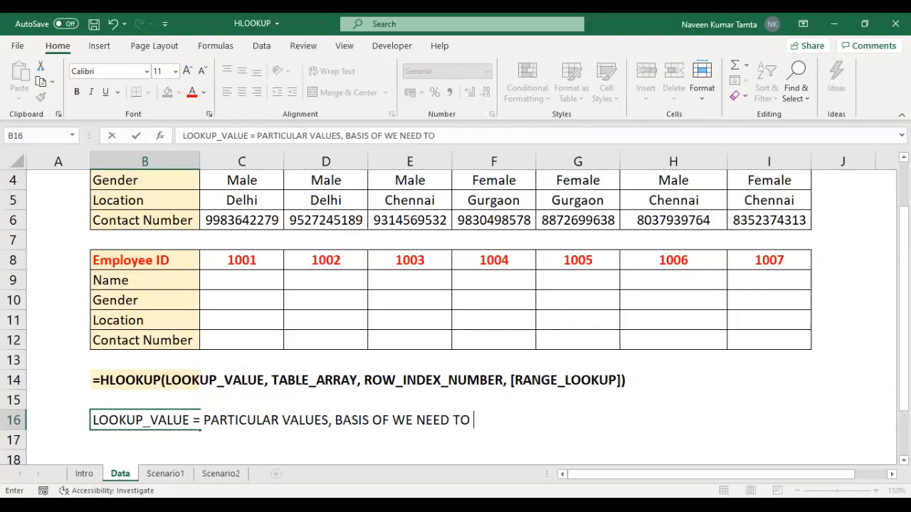
text(GET THE INFORMATION FROM SOURCE DATA)
Step: Complete the B16 explanation with 'S, BASIS OF WE NEED TO GET THE INFORMATION FROM SOURCE DATA' and enter it
key(Return)
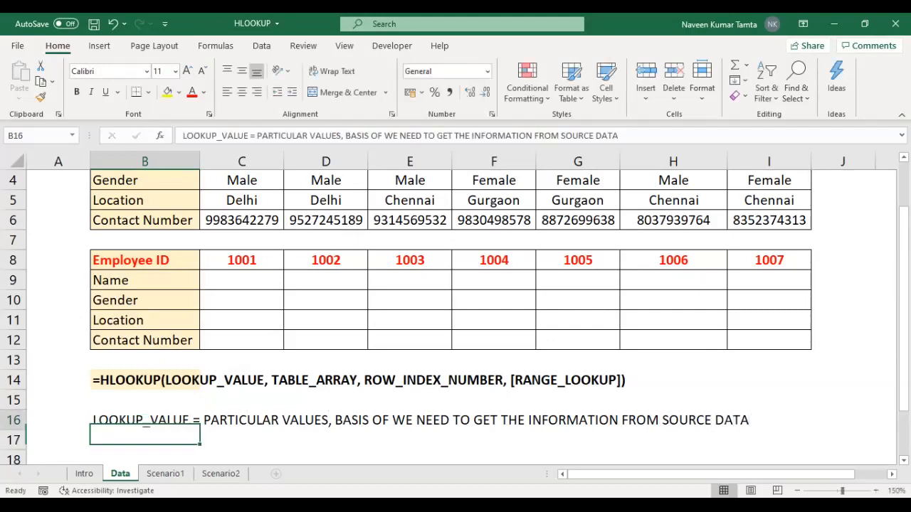
Step: Make the LOOKUP_VALUE explanation in B16 bold
key(ctrl+b)
key(Left)
key(Right)
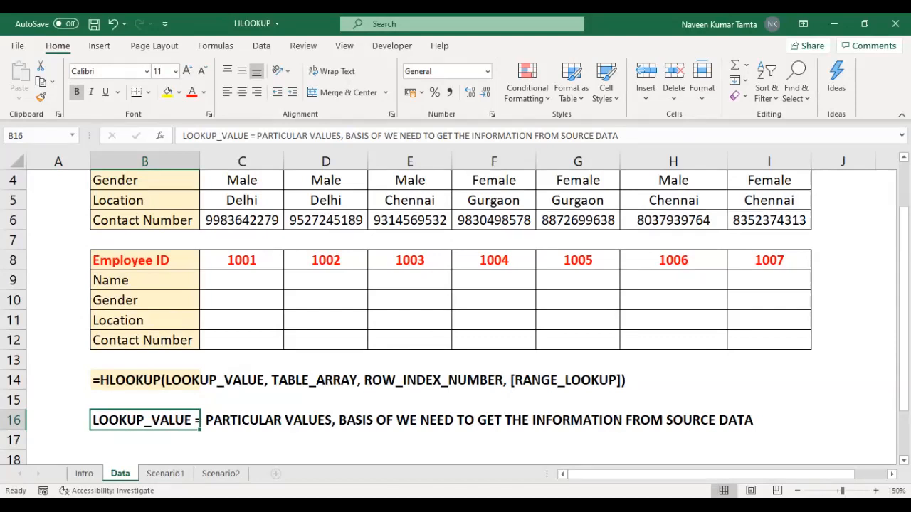
Step: Enter the label 'TABLE_ARRAY =' in B17 and make it bold
key(Down)
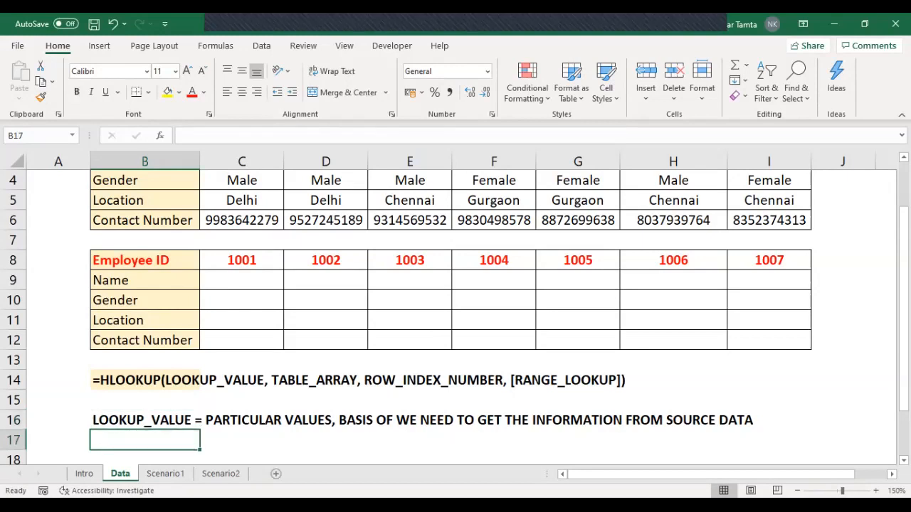
text(TAB)
text(LE)
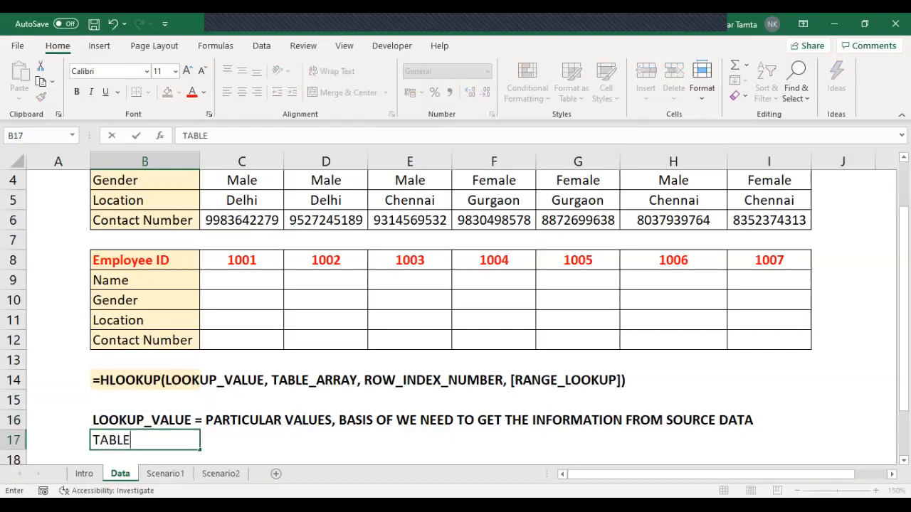
text(_ARRAY =)
key(Return)
key(Up)
key(ctrl+b)
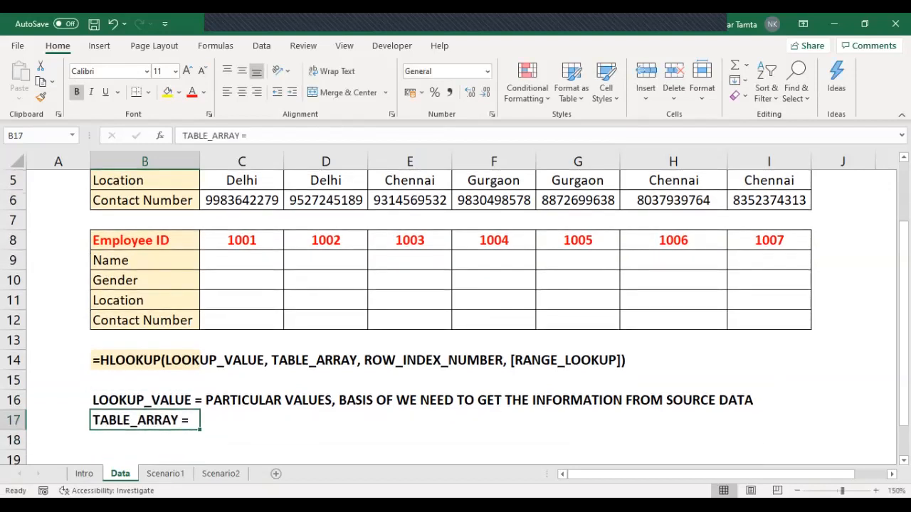
Step: Enter 'SOURCE DATA' in C17 beside the TABLE_ARRAY label and make it bold
key(Right)
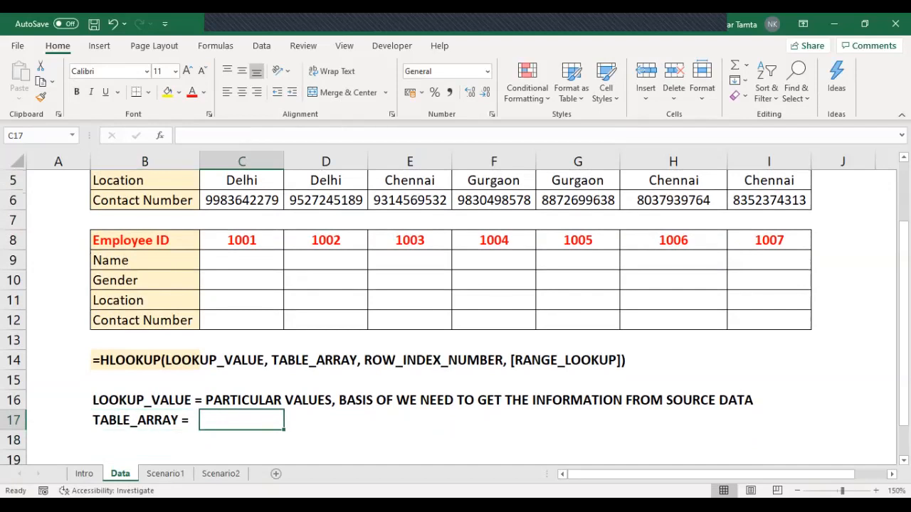
text(SOURCE DATA)
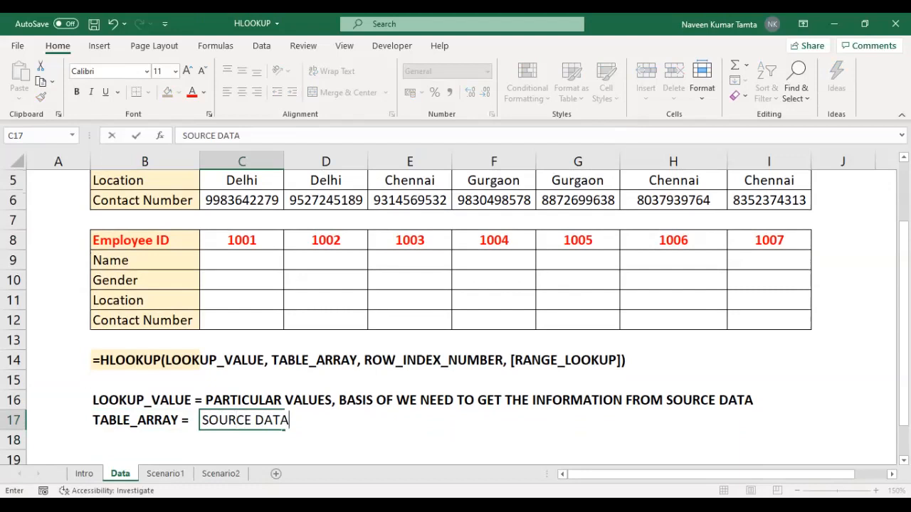
key(Return)
key(Up)
key(ctrl+b)
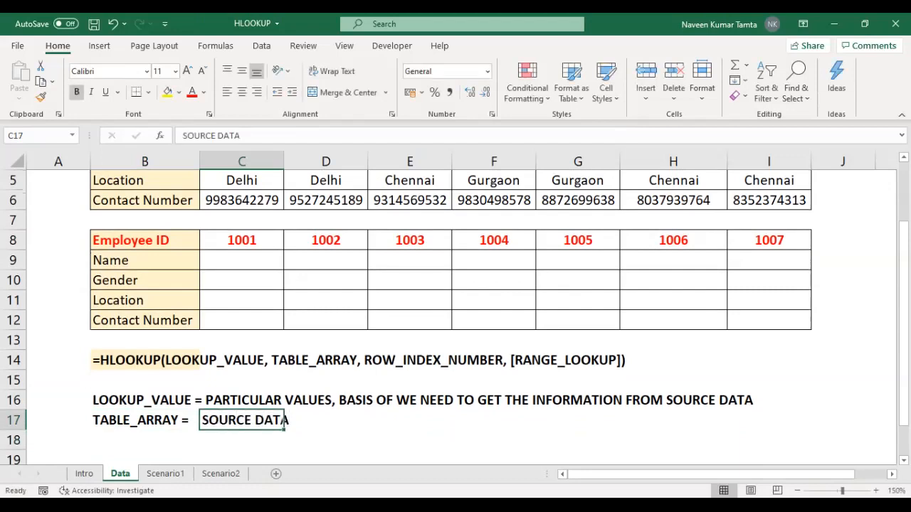
Step: Delete the empty row 15 between the HLOOKUP syntax and the LOOKUP_VALUE explanation
key(Left)
key(Left)
key(Right)
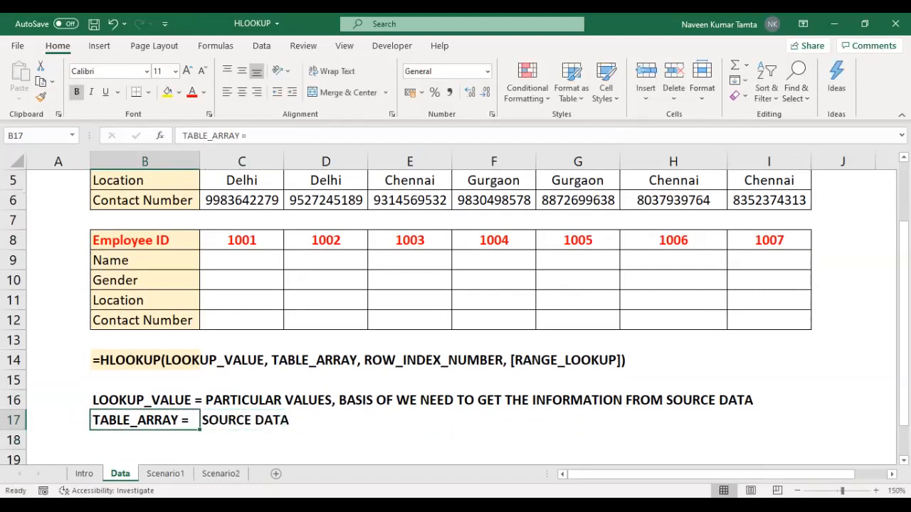
key(Up)
key(Up)
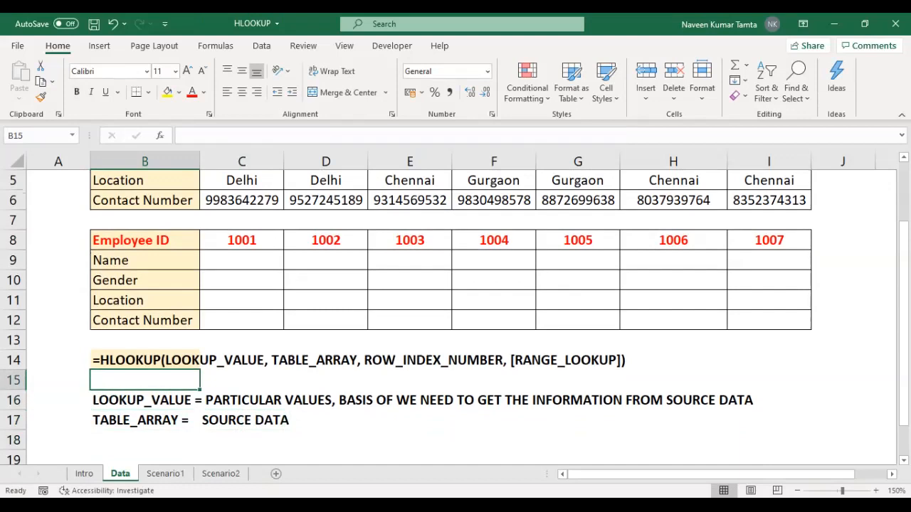
key(shift+space)
key(ctrl+minus)
Step: Enter the label 'ROW INDEX NUMBER =' in B17 and make it bold
key(Down)
key(Down)
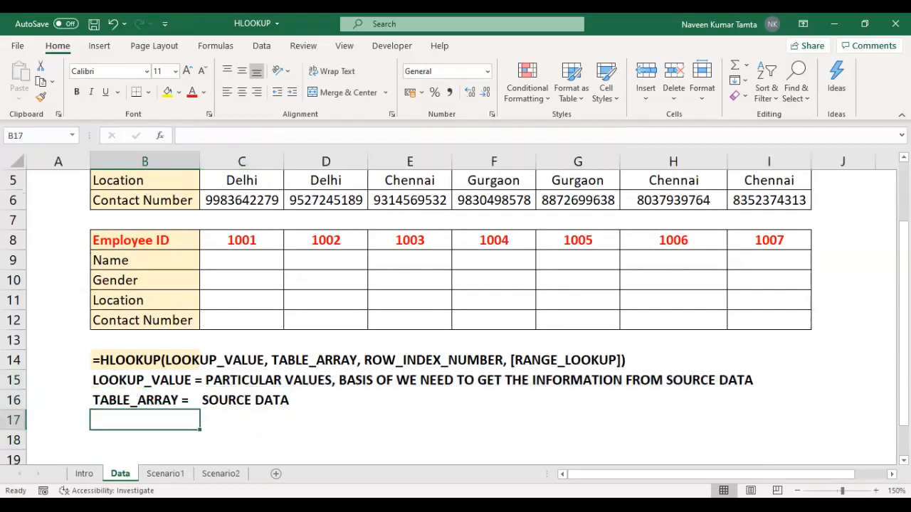
text(ROW IN)
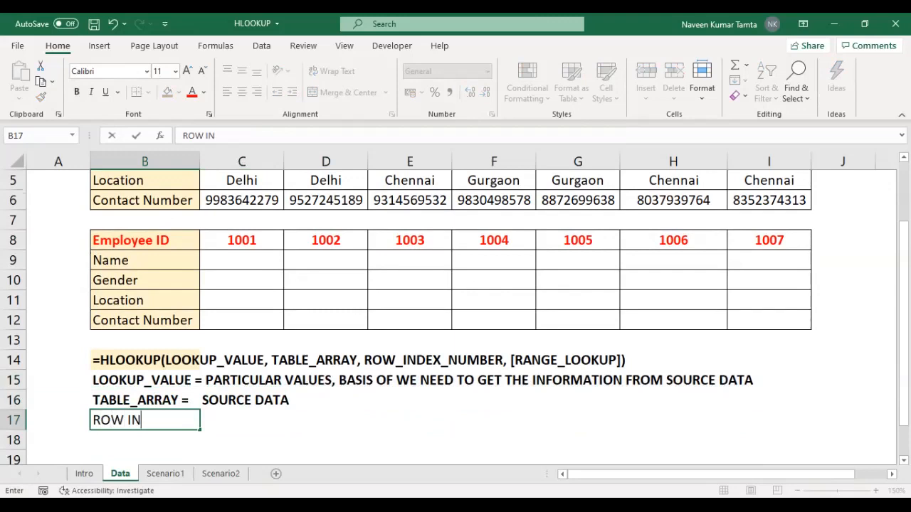
text(DEX NUMBER )
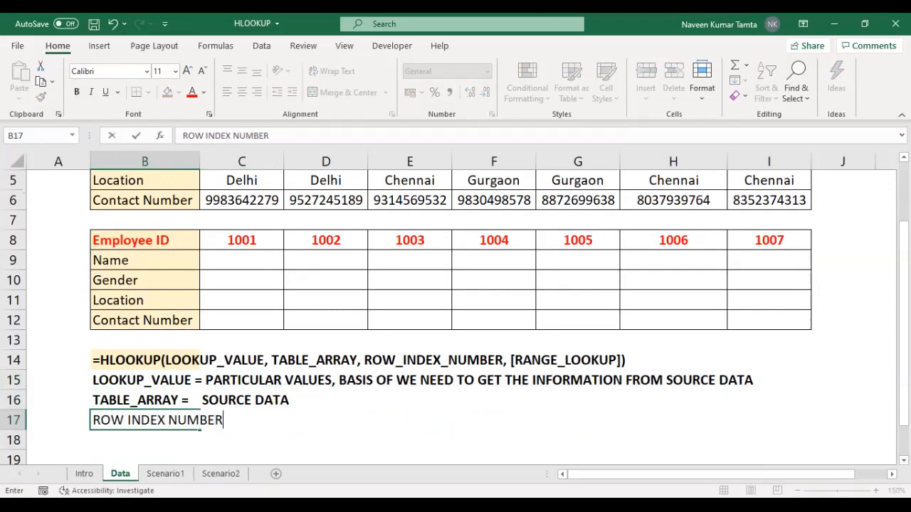
text(=)
key(Return)
key(Up)
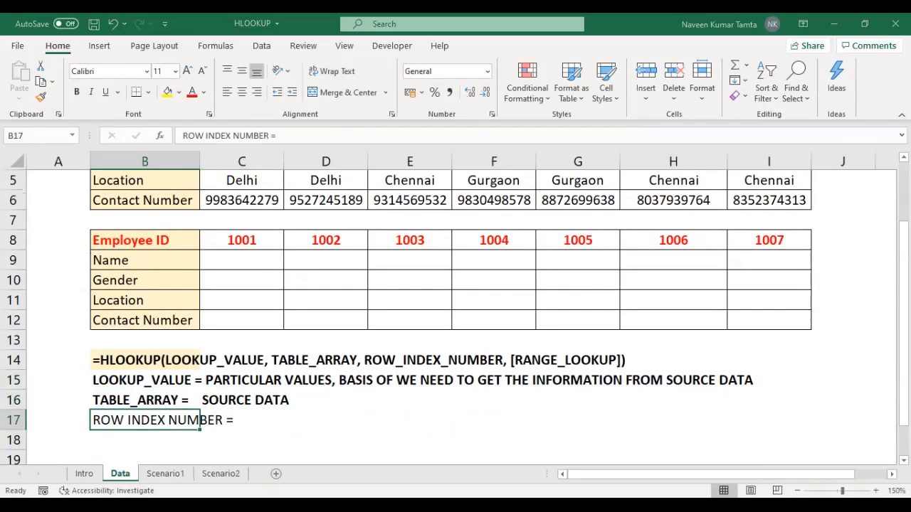
key(Right)
key(Right)
key(Left)
key(Right)
key(Left)
key(Left)
key(ctrl+b)
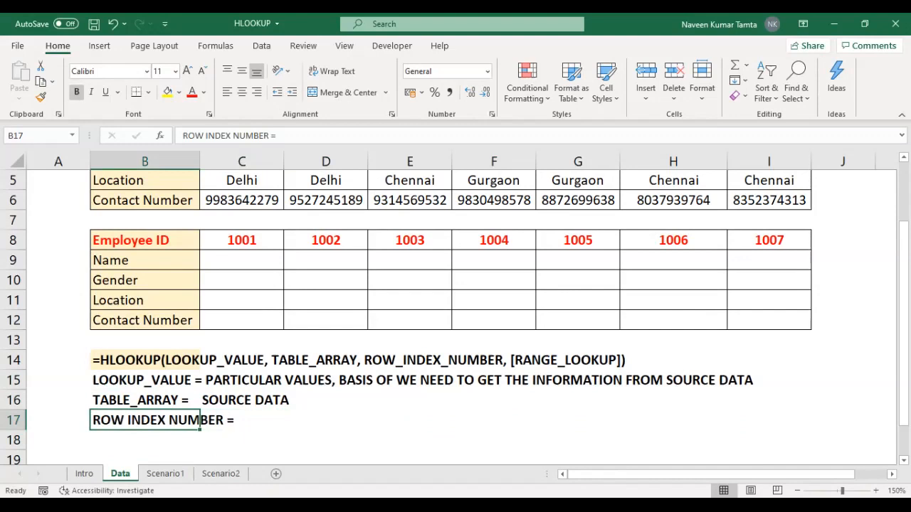
Step: Enter 'PARTICULAR ROW NUMBER' in D17 beside the row index label and make it bold
key(Right)
key(Right)
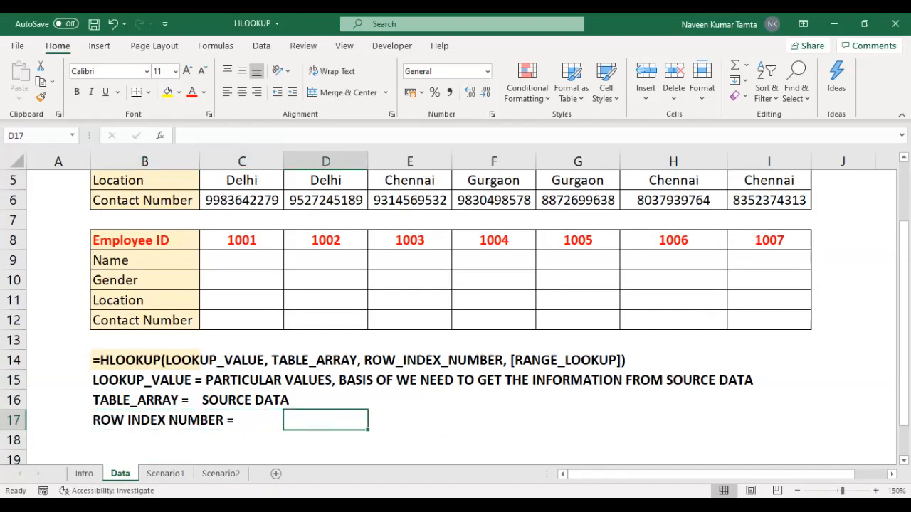
text(PARTU)
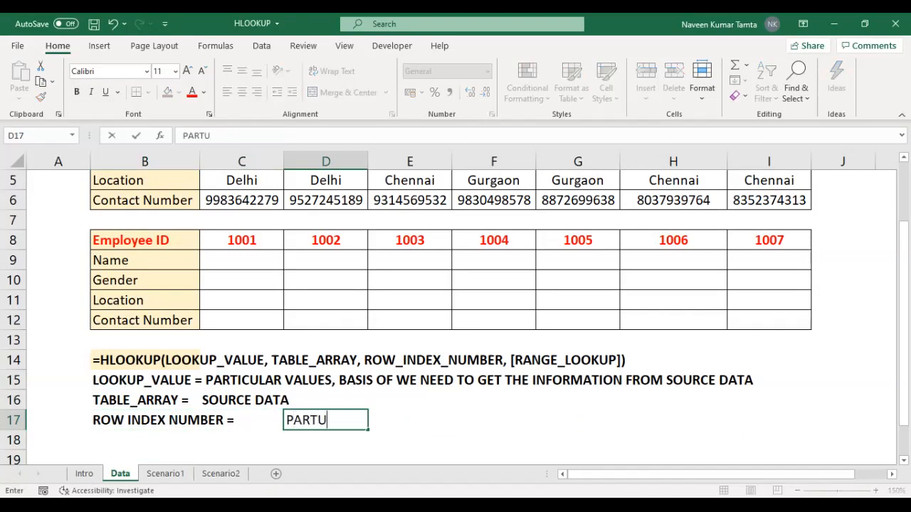
key(BackSpace)
text(IO)
key(BackSpace)
text(CULAR ROW )
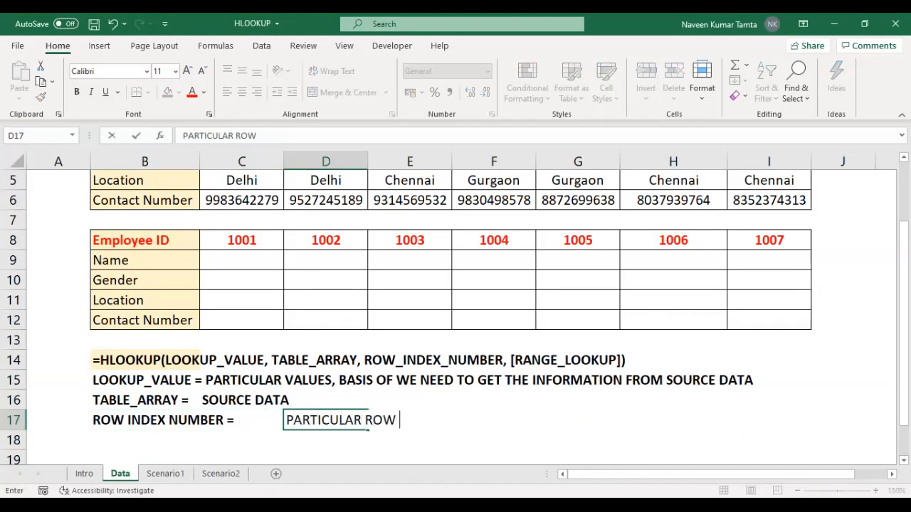
text(NUMBER)
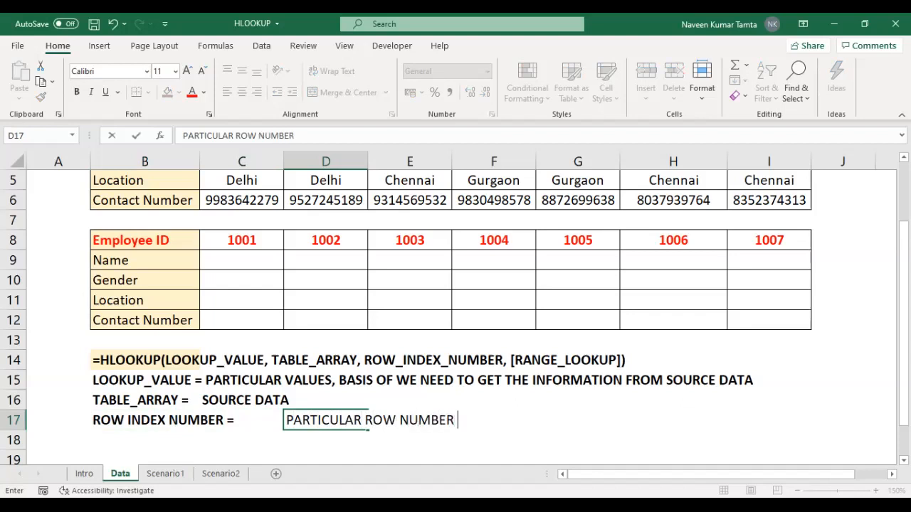
key(Return)
key(Up)
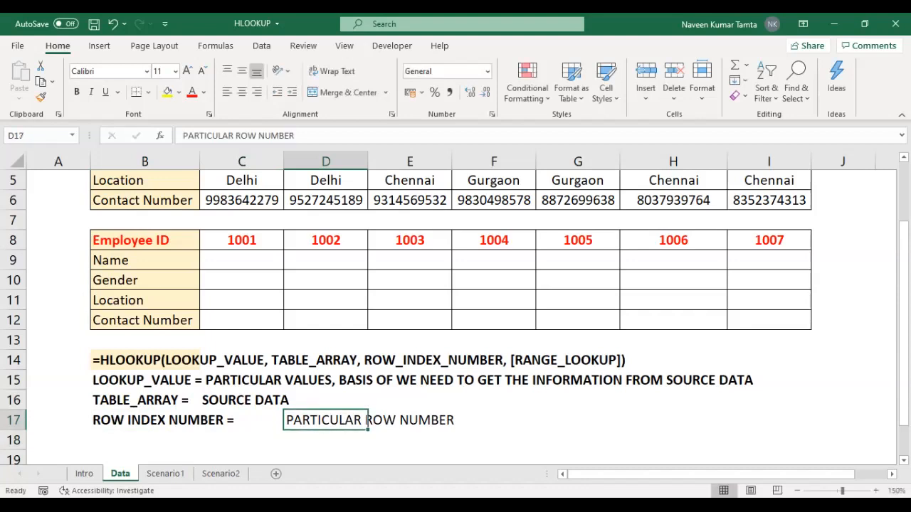
key(ctrl+b)
Step: Enter the bold label 'RANGE_LOOKUP =' in B18 below the row index label
key(Left)
key(Left)
key(Down)
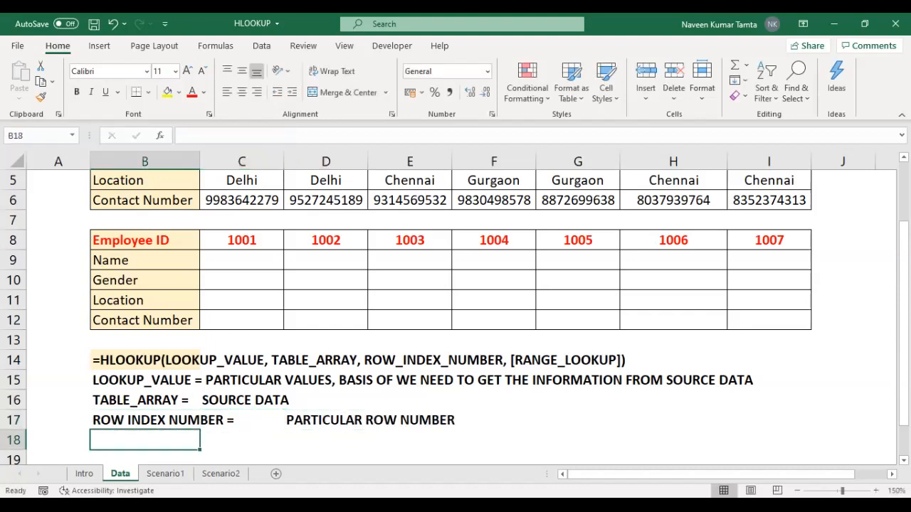
text(RA)
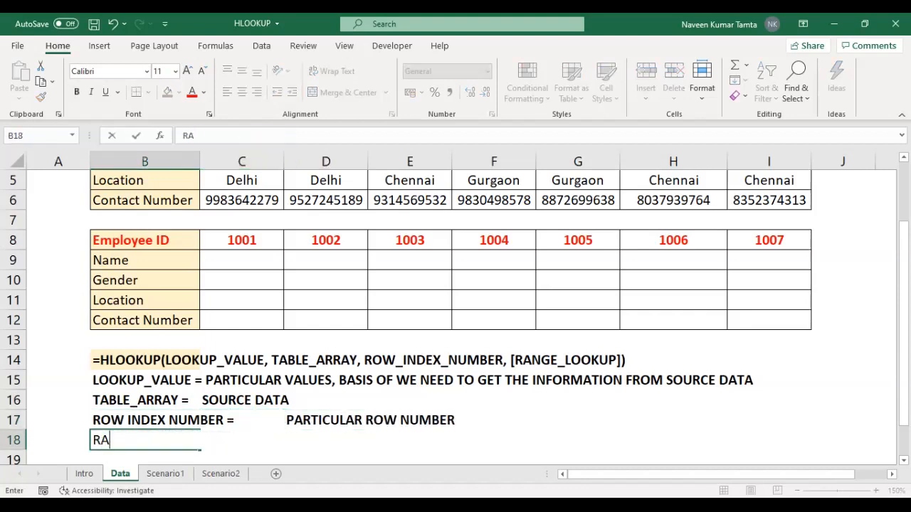
text(NGE_LOOKUO)
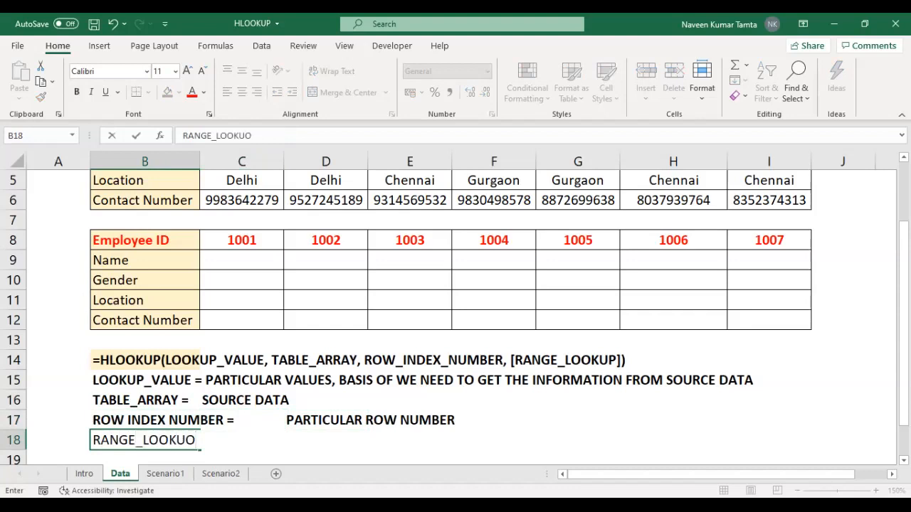
key(BackSpace)
text(P)
key(Return)
key(Up)
key(Right)
key(Left)
key(F2)
text(=)
key(Tab)
key(Tab)
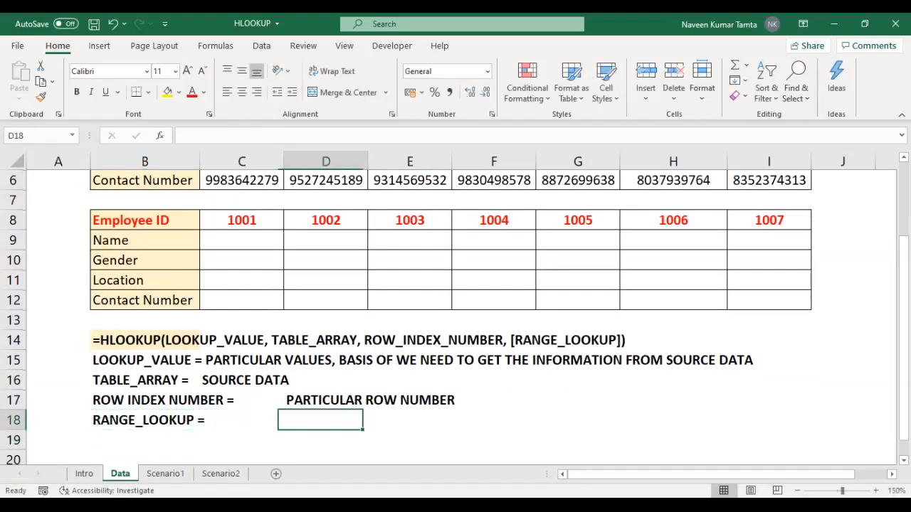
Step: Enter 'EXACT_MATCH / APPROX MATCH' in D18 beside the RANGE_LOOKUP label and make it bold
text(EXACT)
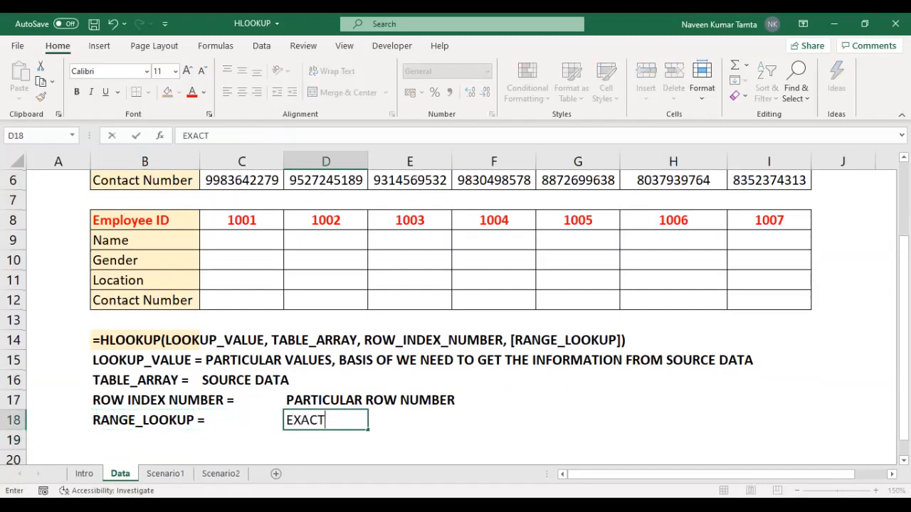
text(_MATCH)
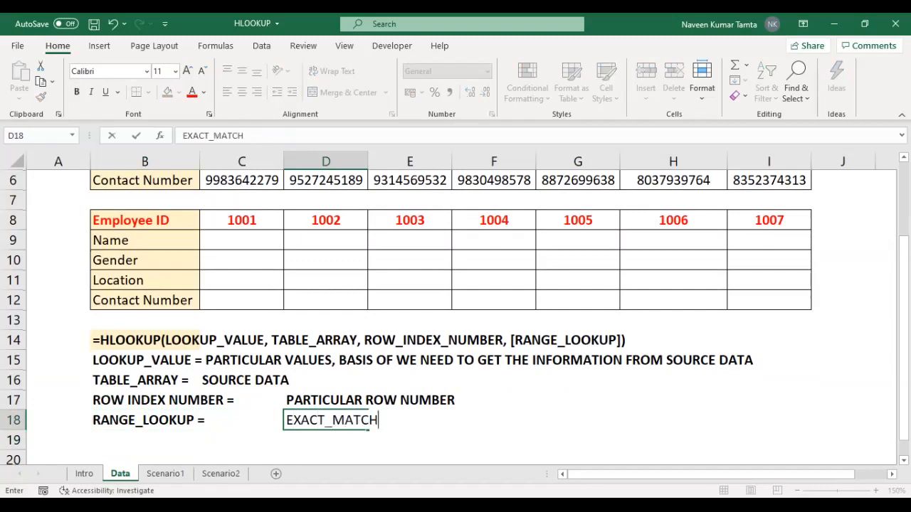
text( / APPR)
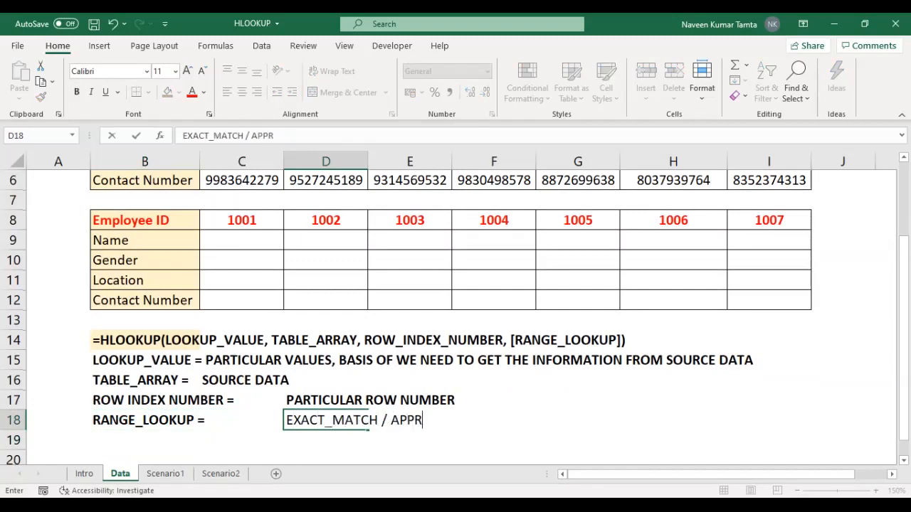
text(OX MATCH)
key(Return)
key(Up)
key(ctrl+b)
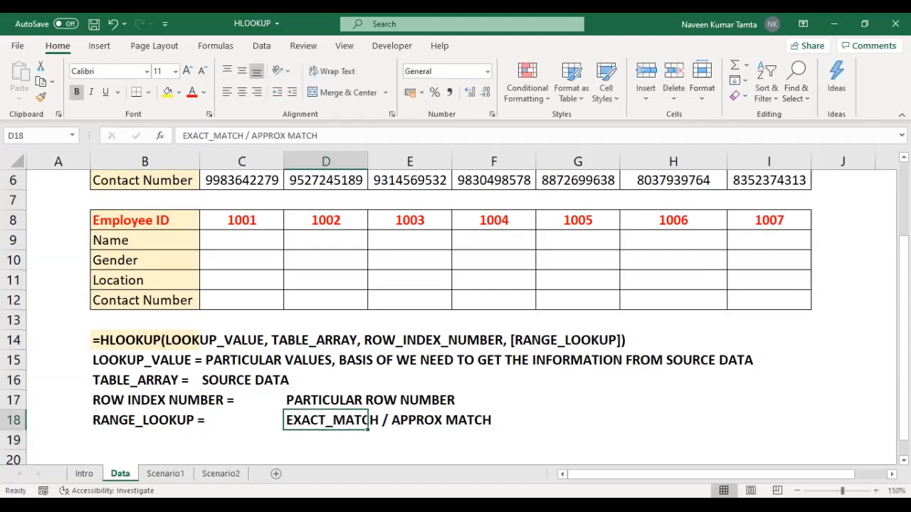
Step: Enter '0 / 1' in D19 below the EXACT_MATCH / APPROX MATCH text and make it bold
key(Right)
key(Right)
key(Left)
key(Down)
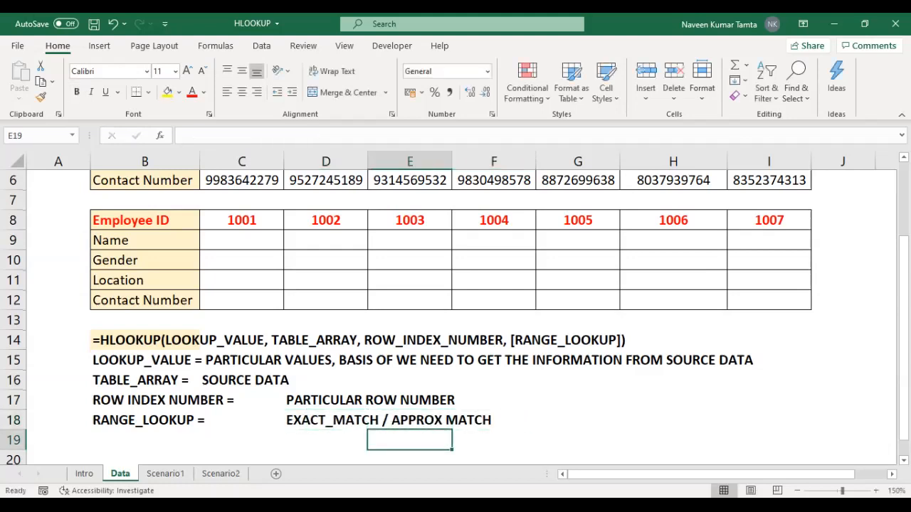
key(Left)
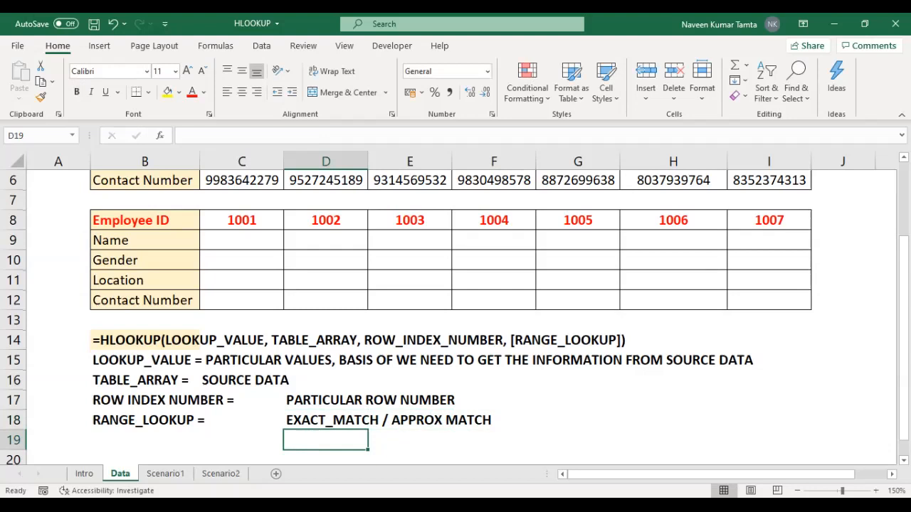
text(0)
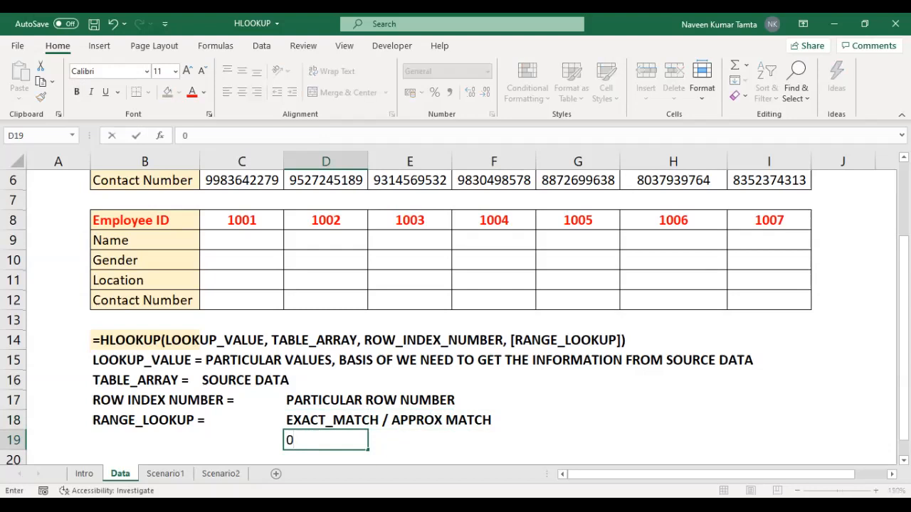
text( / 1)
key(Return)
key(Up)
key(ctrl+b)
key(Up)
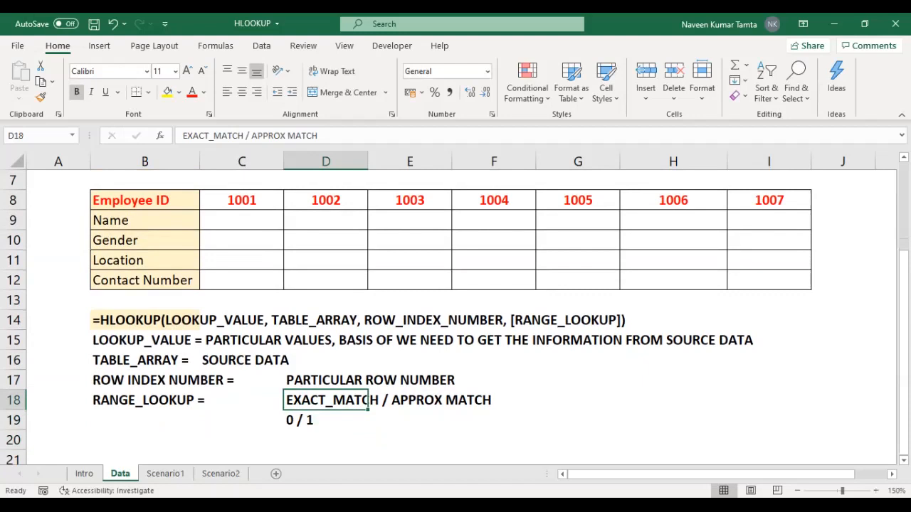
Step: Review the HLOOKUP argument explanations written in rows 15 to 19
key(Right)
key(Left)
key(Left)
key(Left)
key(shift+Up)
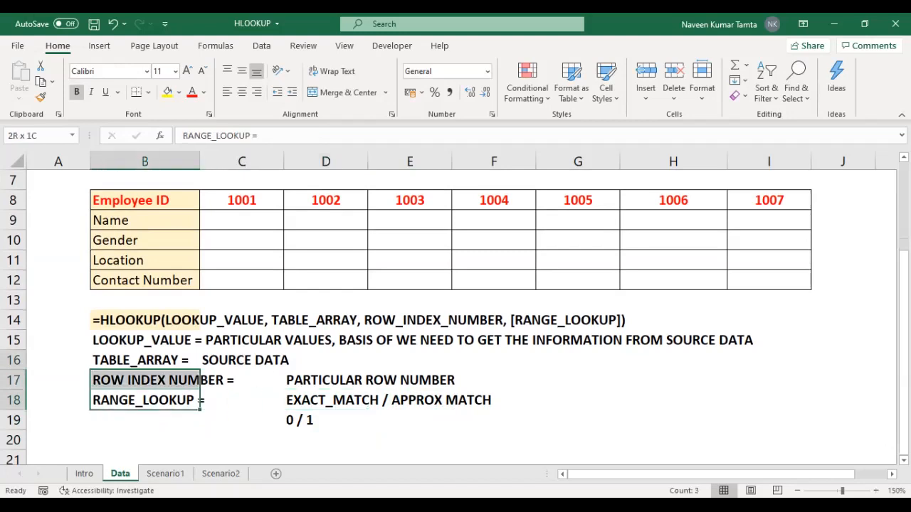
key(shift+Up)
key(shift+Up)
key(shift+Right)
key(shift+Right)
key(shift+Right)
key(Down)
key(Right)
key(Right)
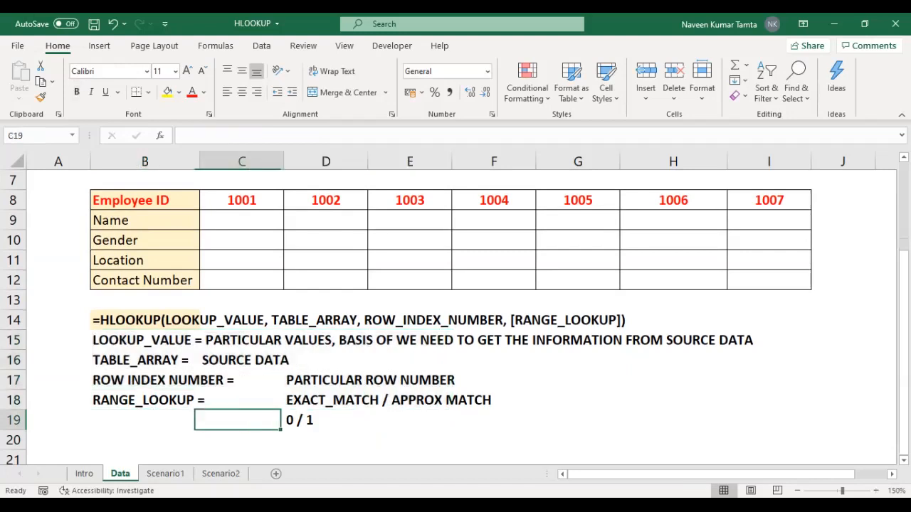
key(Left)
key(Left)
key(Up)
Step: Examine the source table B2:I6 and its Name, Gender, Location and Contact Number row labels
key(ctrl+Up)
key(ctrl+Up)
key(ctrl+Up)
key(ctrl+Up)
key(ctrl+Up)
key(ctrl+Up)
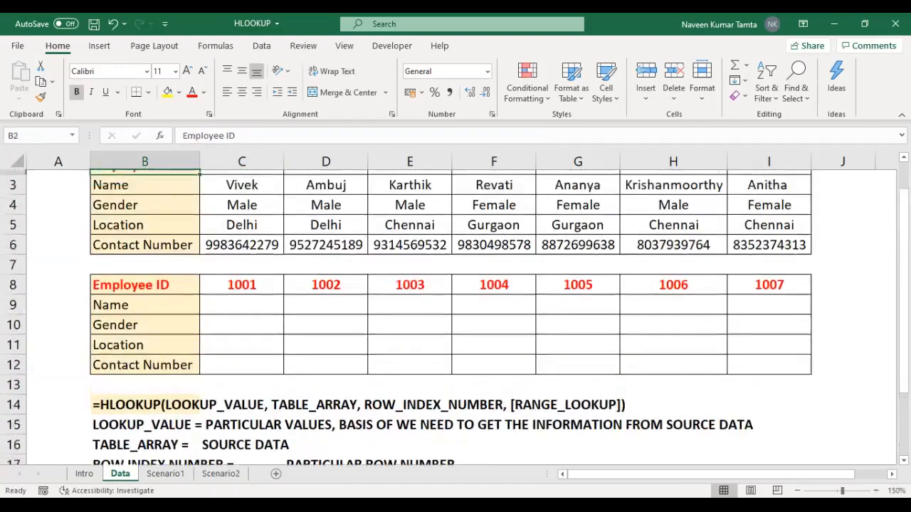
key(Down)
key(Down)
key(Down)
key(Down)
key(Down)
key(Down)
key(Up)
key(Up)
key(Up)
key(Up)
key(Up)
key(ctrl+shift+Down)
key(ctrl+shift+Right)
key(Left)
key(Right)
key(Down)
key(Down)
key(Down)
key(Down)
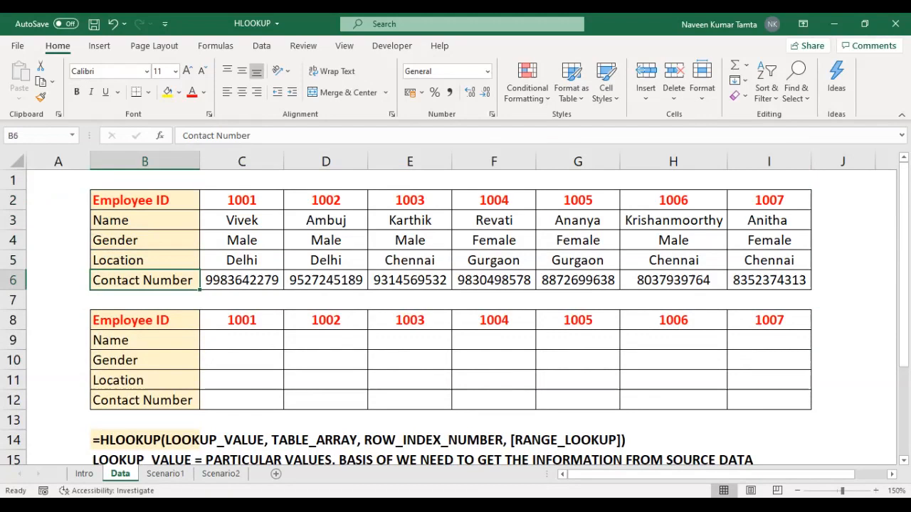
key(shift+Up)
key(shift+Up)
key(shift+Up)
key(shift+Up)
key(Right)
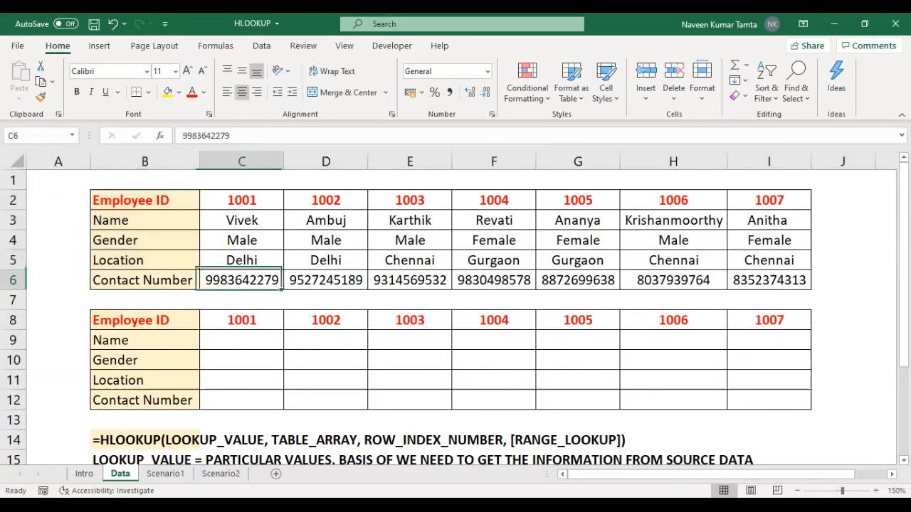
Step: Examine the source table row by row across columns C to I, starting from the Employee ID row
key(Up)
key(Up)
key(Up)
key(Up)
key(ctrl+shift+Right)
key(Down)
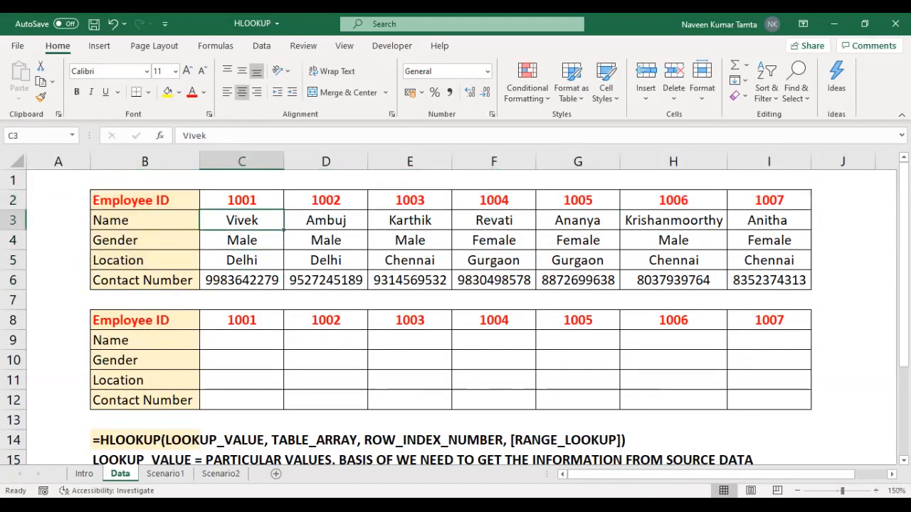
key(ctrl+shift+Right)
key(Down)
key(ctrl+shift+Right)
key(Down)
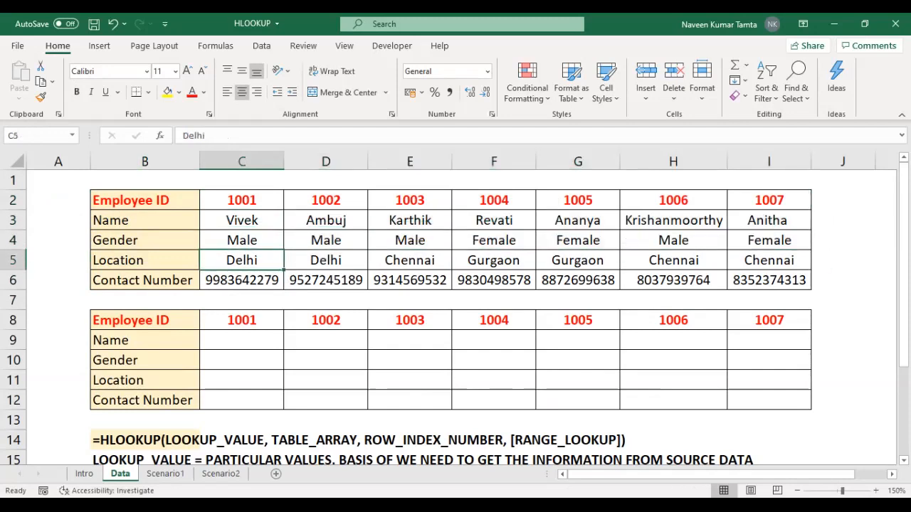
key(ctrl+shift+Right)
key(Down)
key(ctrl+shift+Right)
Step: Examine the lower table's Employee ID row and the field labels in B9:B12 that need values
key(Left)
key(Left)
key(Down)
key(Down)
key(Right)
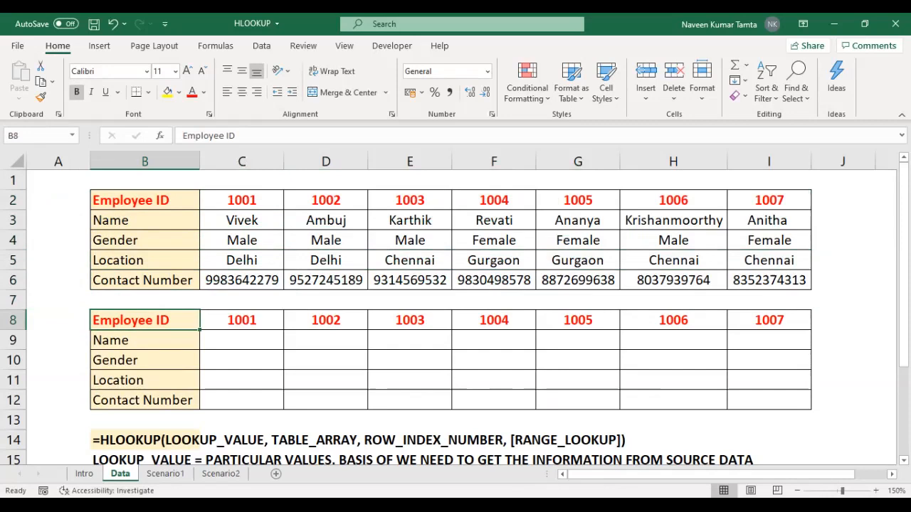
key(ctrl+shift+Right)
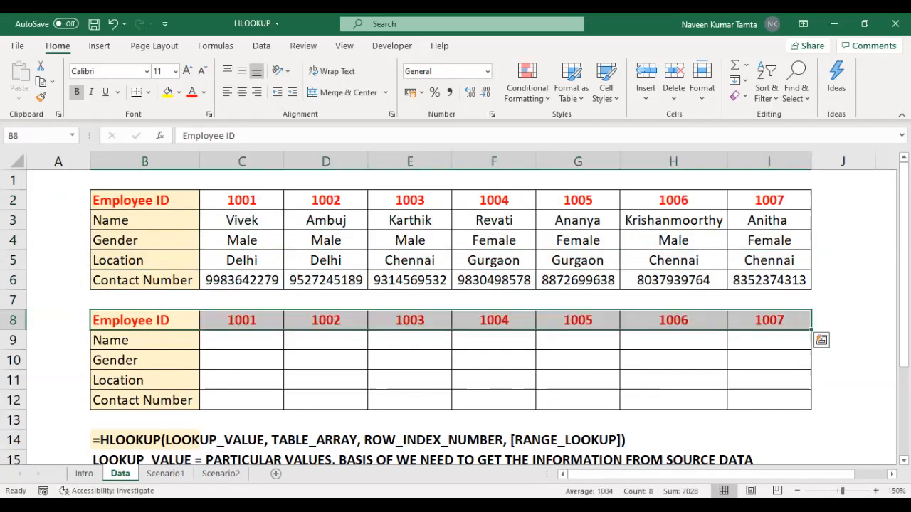
key(Left)
key(Right)
key(Right)
key(Right)
key(Left)
key(Left)
key(Down)
key(shift+Down)
key(shift+Down)
key(shift+Down)
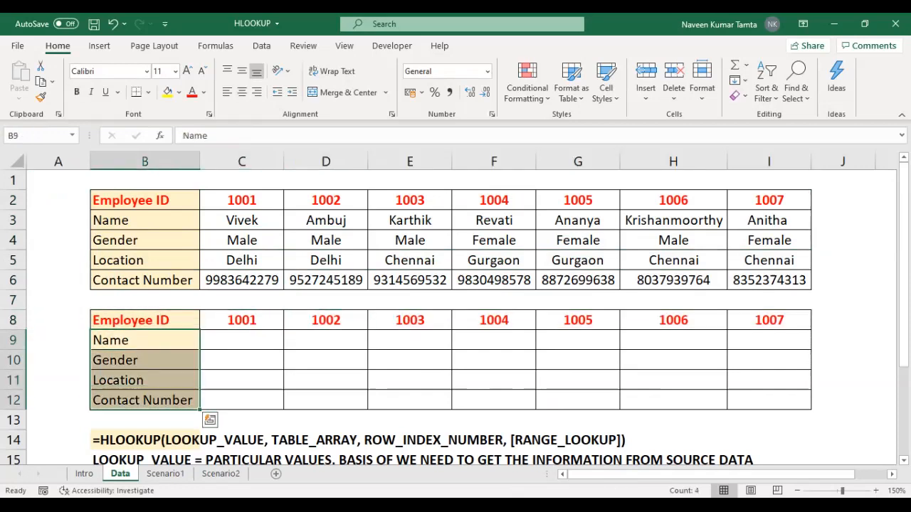
key(Up)
key(Down)
key(shift+Down)
key(shift+Down)
key(shift+Down)
Step: Highlight the whole source table B2:I6 to review where the lookup values come from
key(Up)
key(Up)
key(Up)
key(Up)
key(Down)
key(shift+Up)
key(shift+Up)
key(shift+Up)
key(shift+Up)
key(shift+Right)
key(shift+Right)
key(shift+Right)
key(shift+Right)
key(shift+Right)
key(shift+Right)
key(shift+Right)
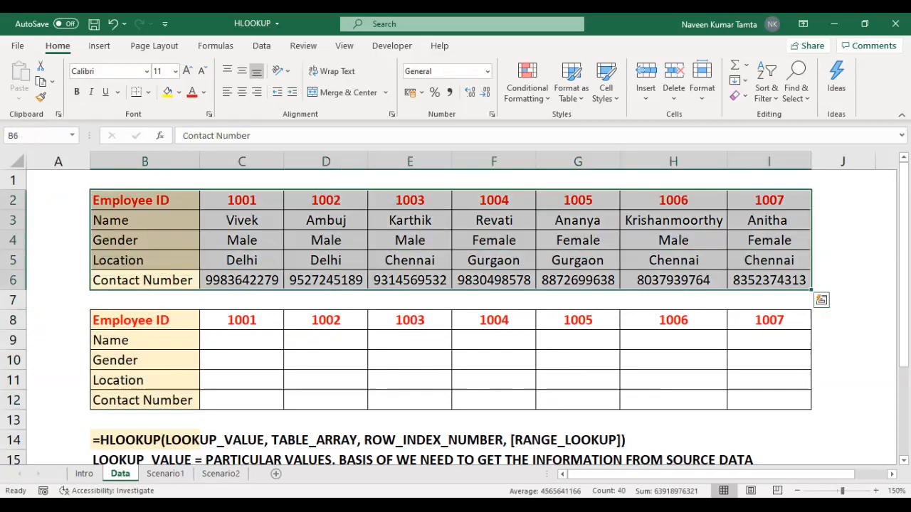
Step: Start an HLOOKUP formula in C9 with the row-locked Employee ID C$8 as the lookup value
key(Down)
key(Down)
key(Down)
key(Right)
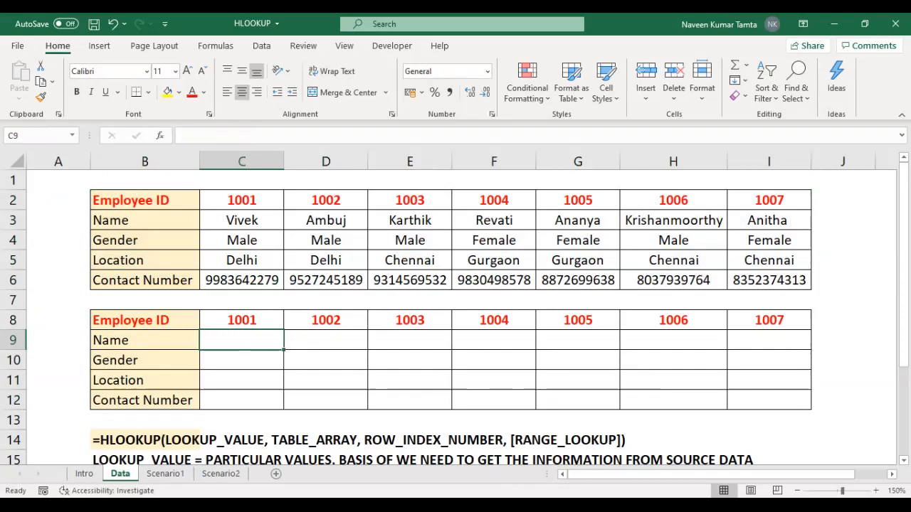
text(=)
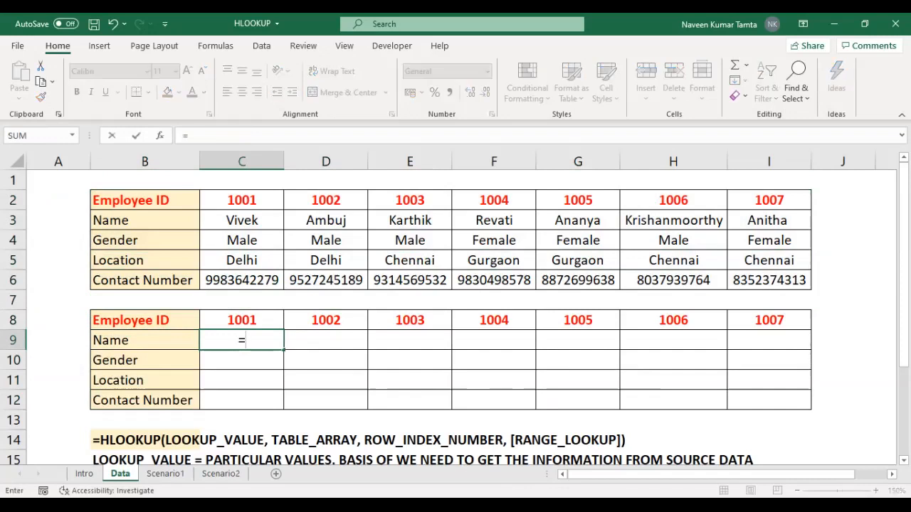
text(HLOOKUP()
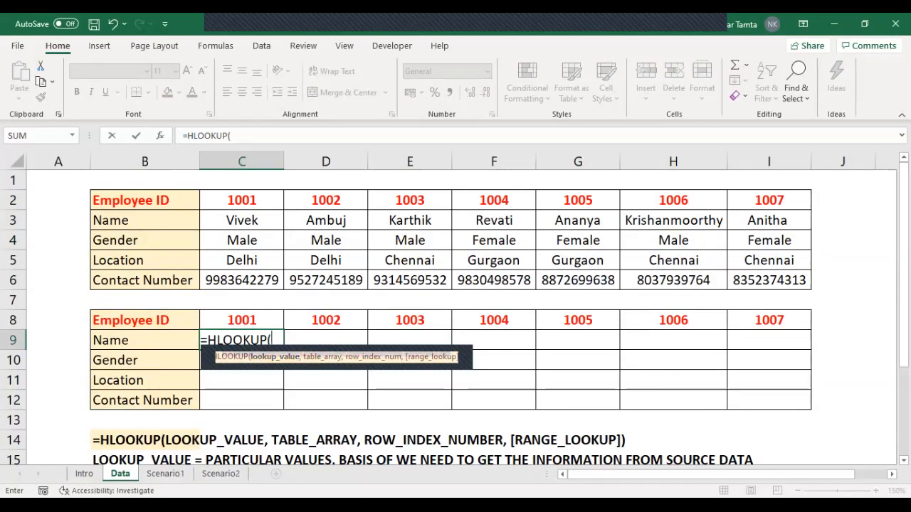
key(Up)
key(F4)
key(F4)
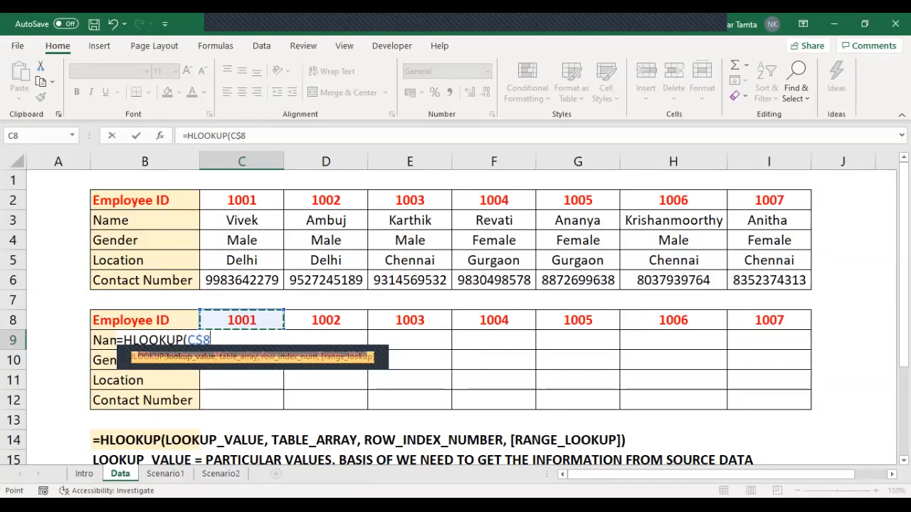
text(,)
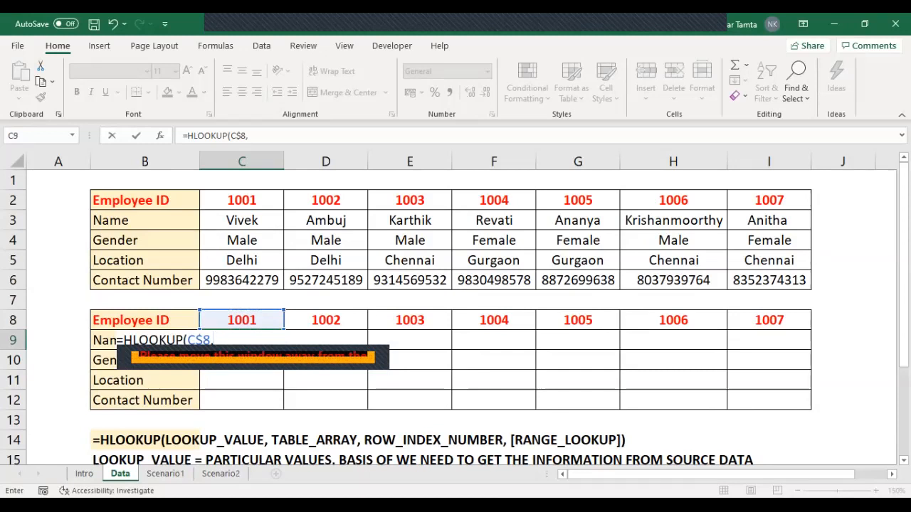
Step: Set the formula's table array to the source table as the absolute range $B$2:$I$6
click(145, 201)
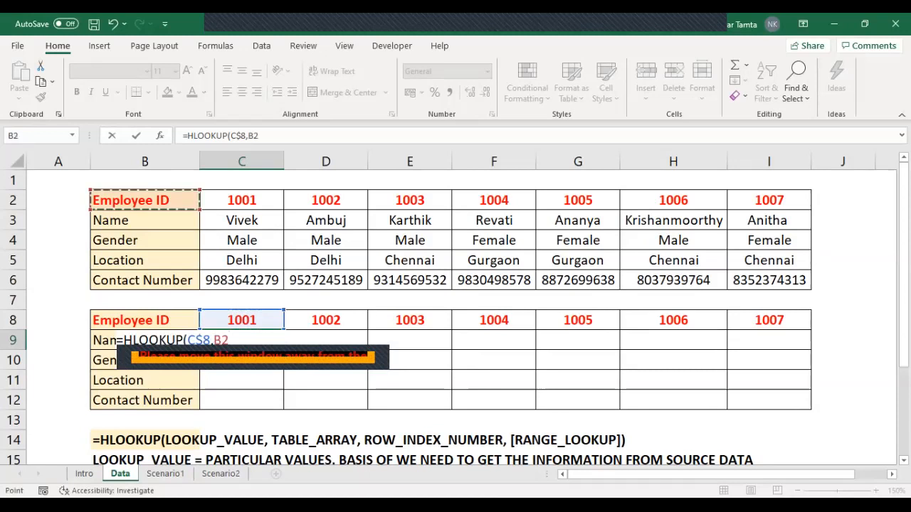
drag(145, 200, 804, 282)
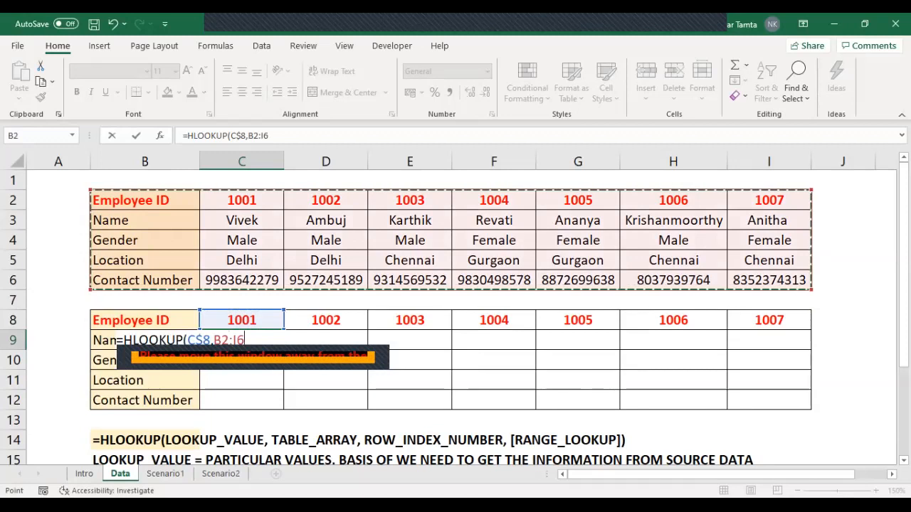
key(F4)
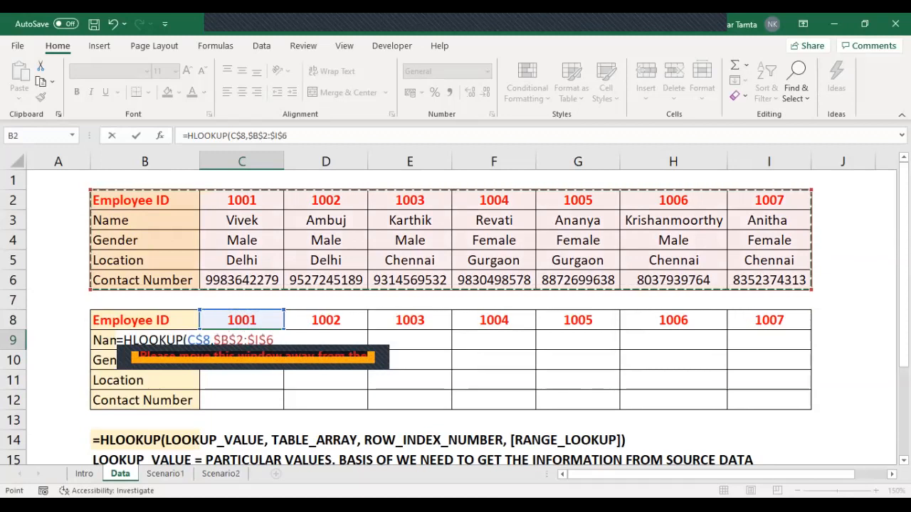
text(,)
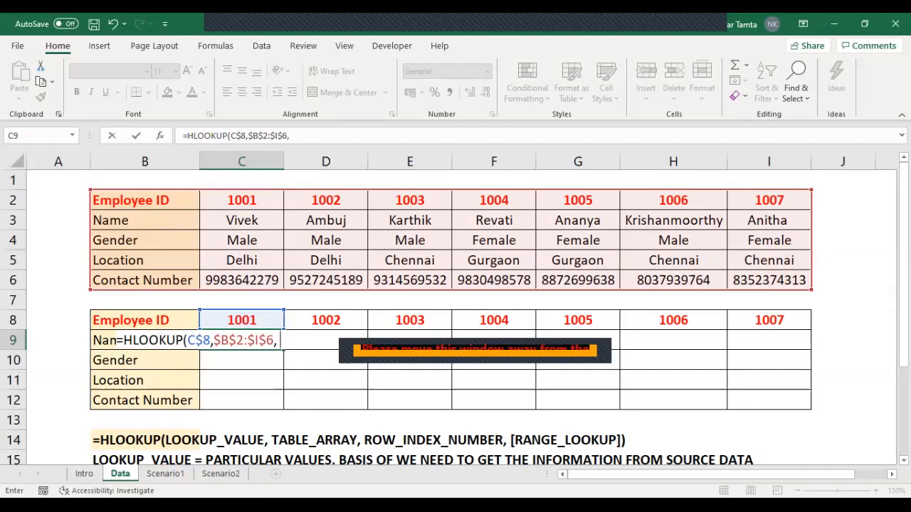
Step: Complete the C9 formula with row index 2 and FALSE, and check its result against the source Name row
text(2,)
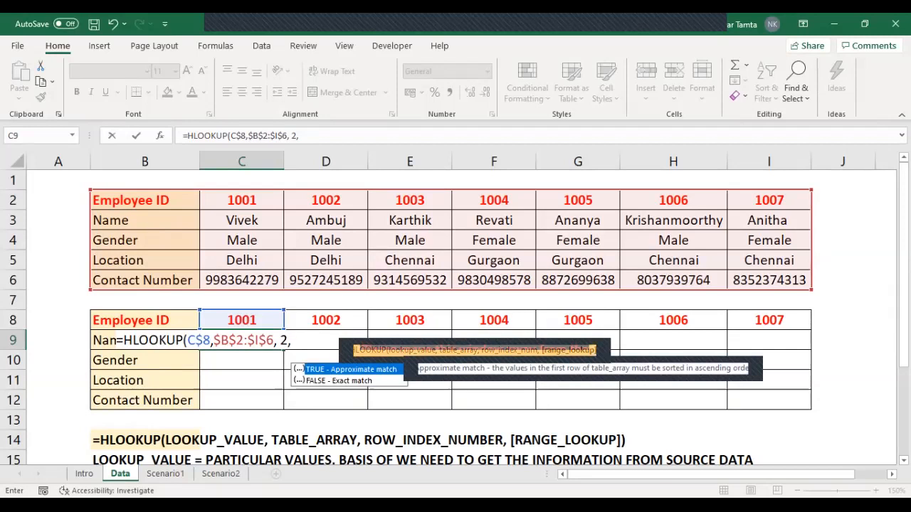
text(FALSE))
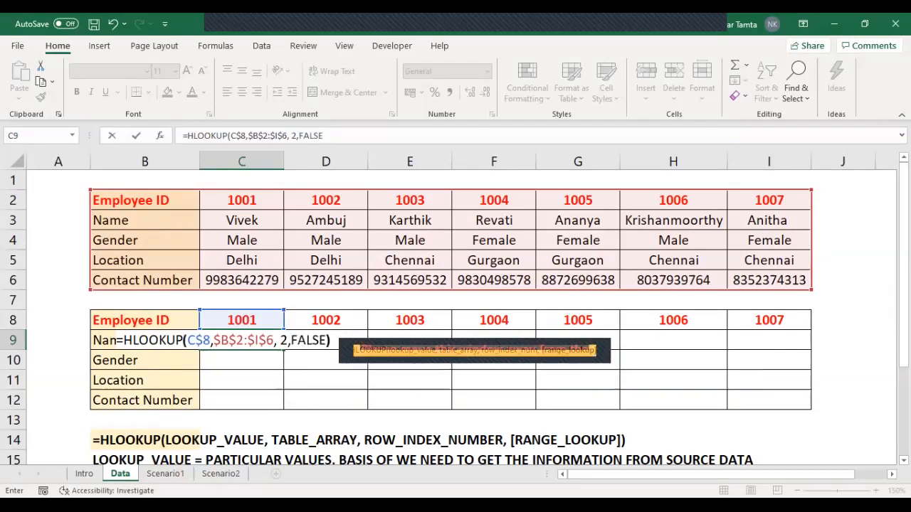
key(Return)
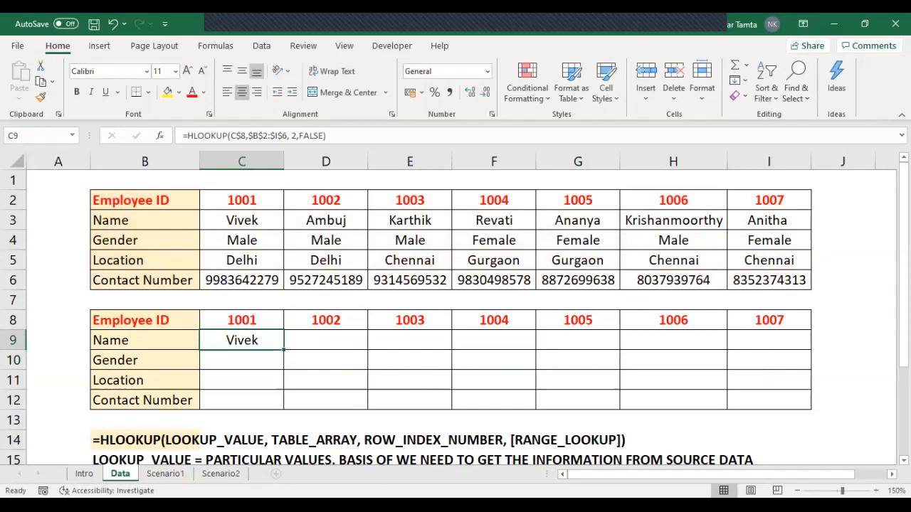
click(145, 221)
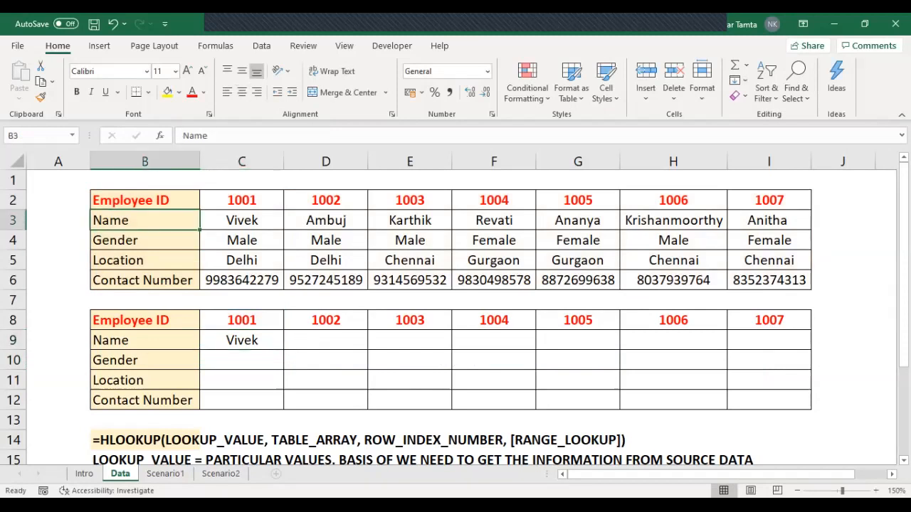
click(242, 221)
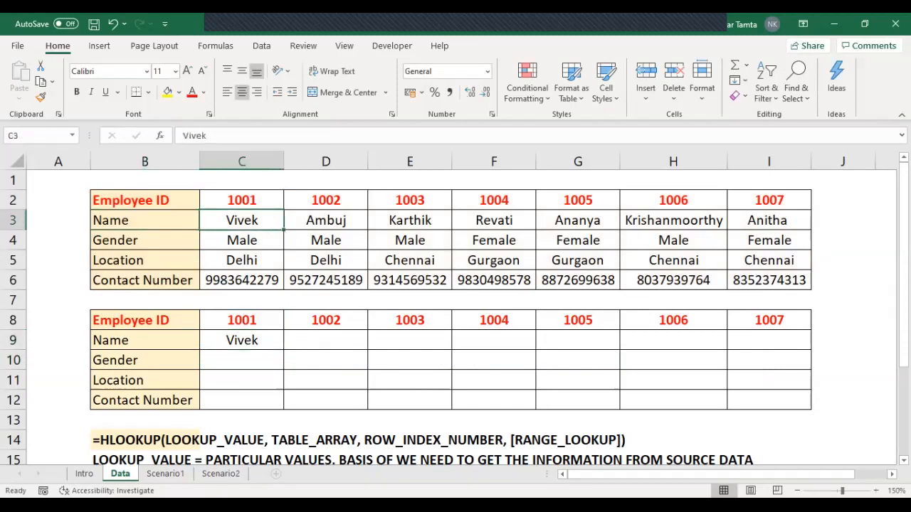
click(242, 200)
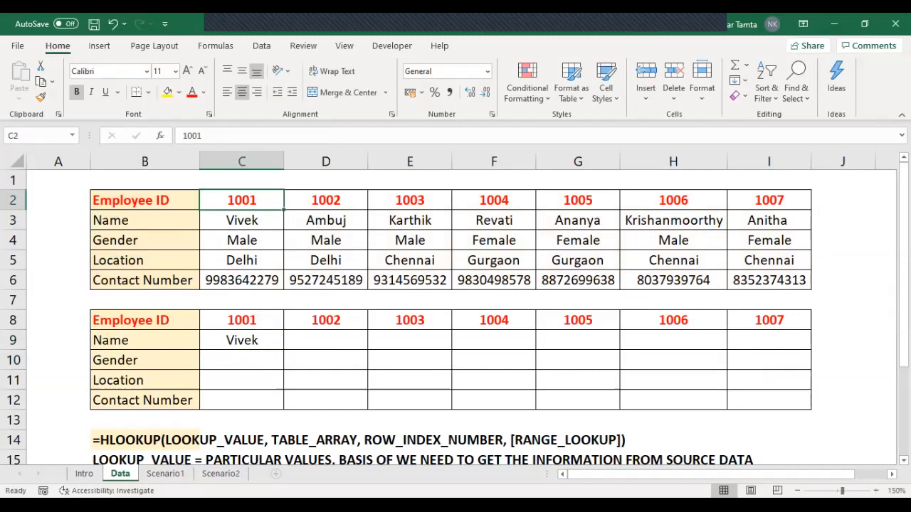
click(242, 220)
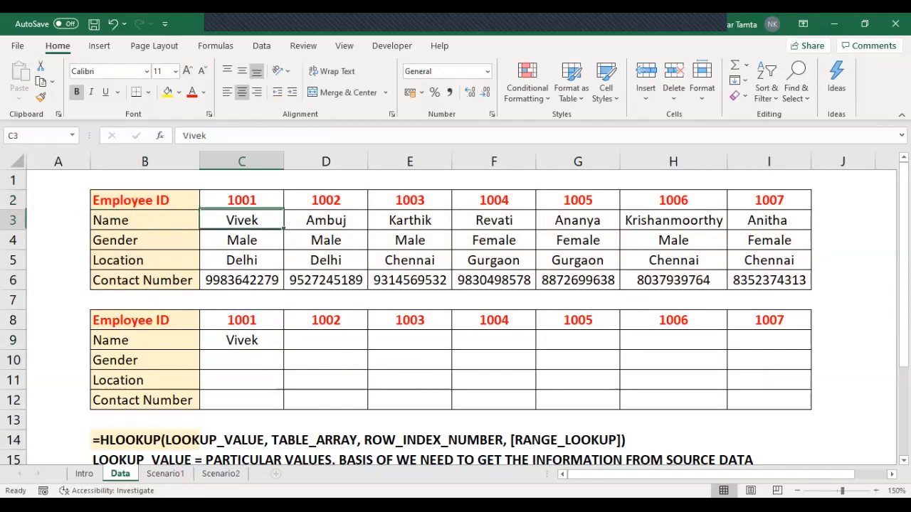
Step: Copy the C9 formula down to the Gender cell C10 and change its row index to 3
click(242, 340)
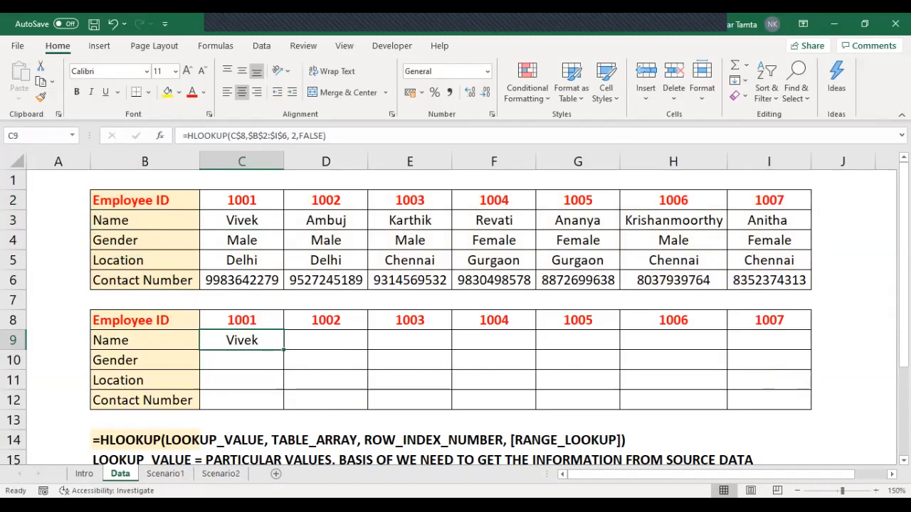
drag(283, 350, 283, 370)
key(Down)
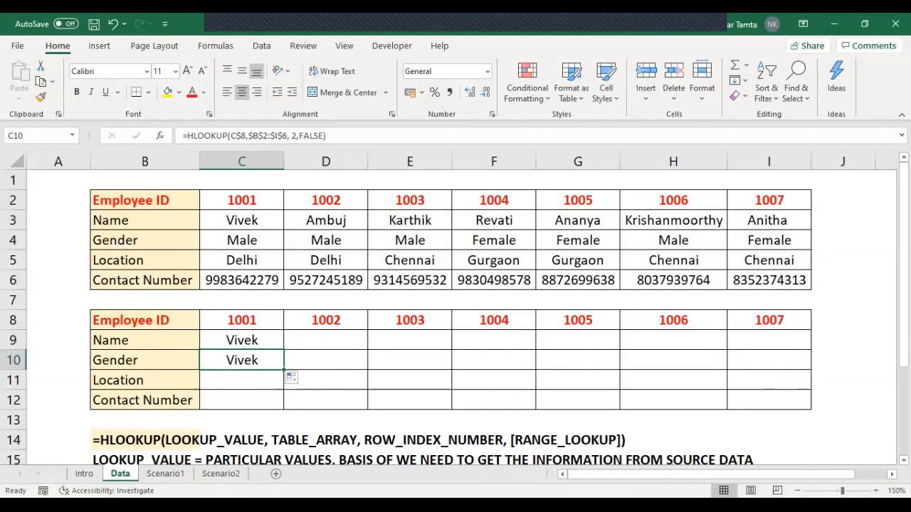
drag(297, 136, 291, 136)
text(3)
key(ctrl+Return)
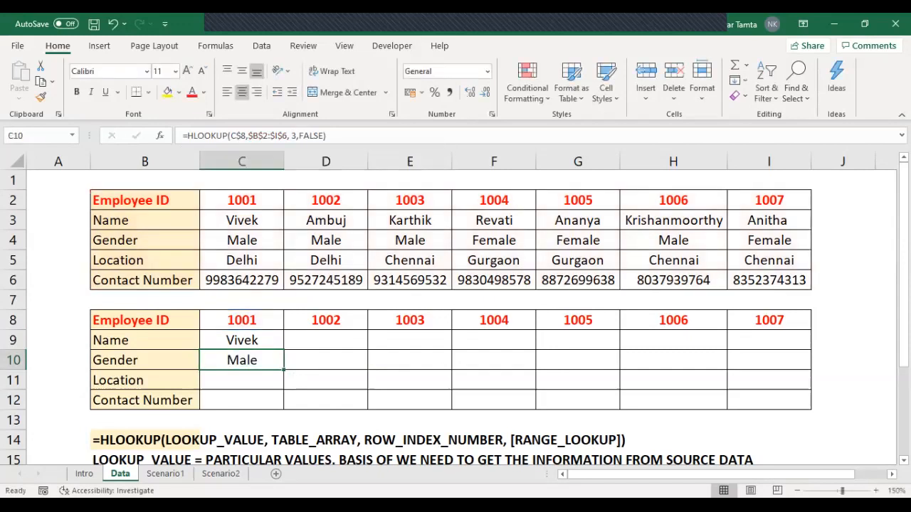
Step: Copy the Gender formula down to the Location cell C11 and change its row index to 4
key(shift+Down)
key(ctrl+d)
key(Down)
key(F2)
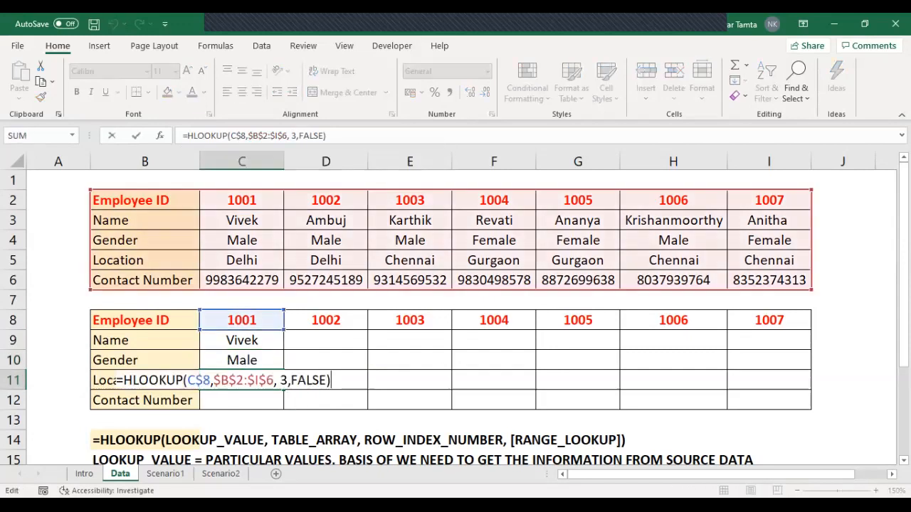
key(Left)
key(Left)
key(Left)
key(Left)
key(Left)
key(Left)
key(Left)
key(shift+Left)
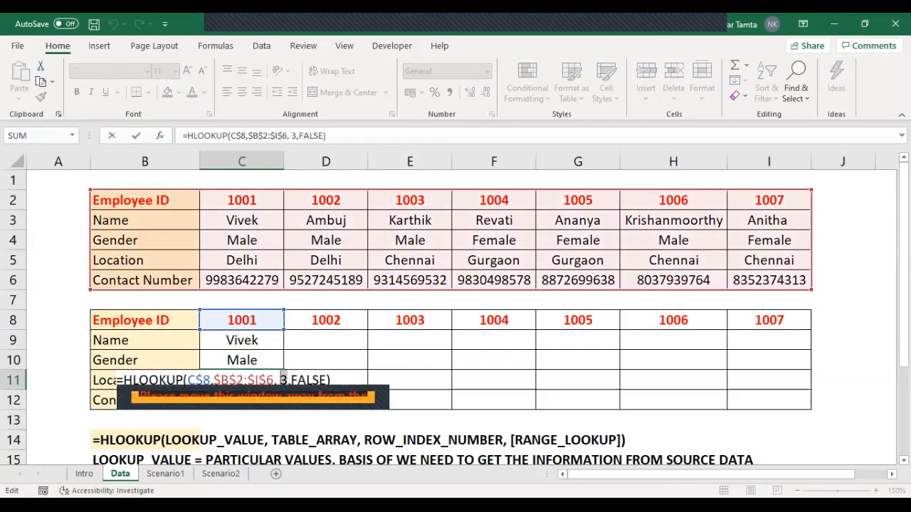
text(4)
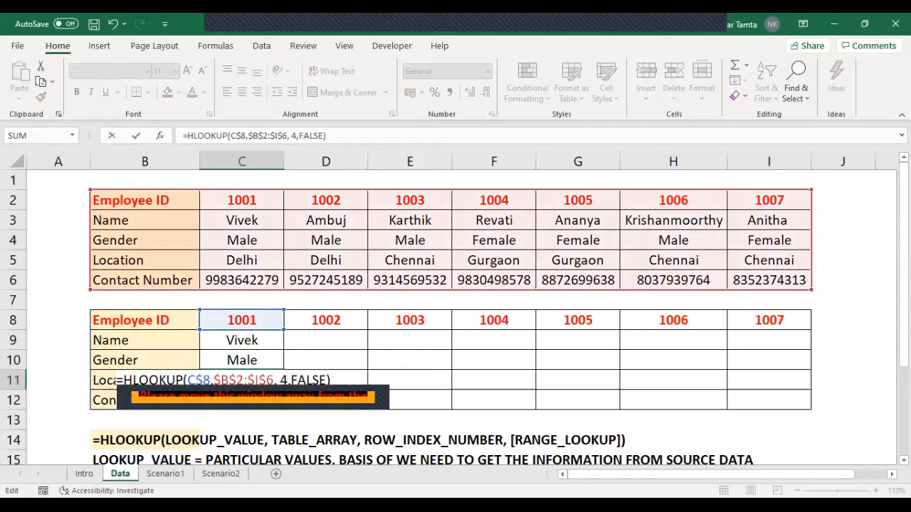
key(ctrl+Return)
Step: Copy the Location formula down to the Contact Number cell C12 and change its row index to 5
key(shift+Down)
key(ctrl+d)
key(Down)
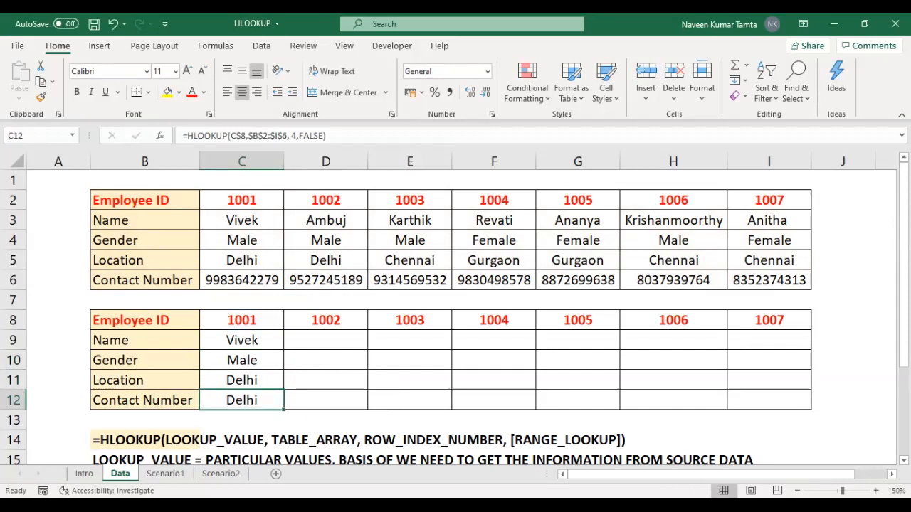
double_click(294, 136)
text(5)
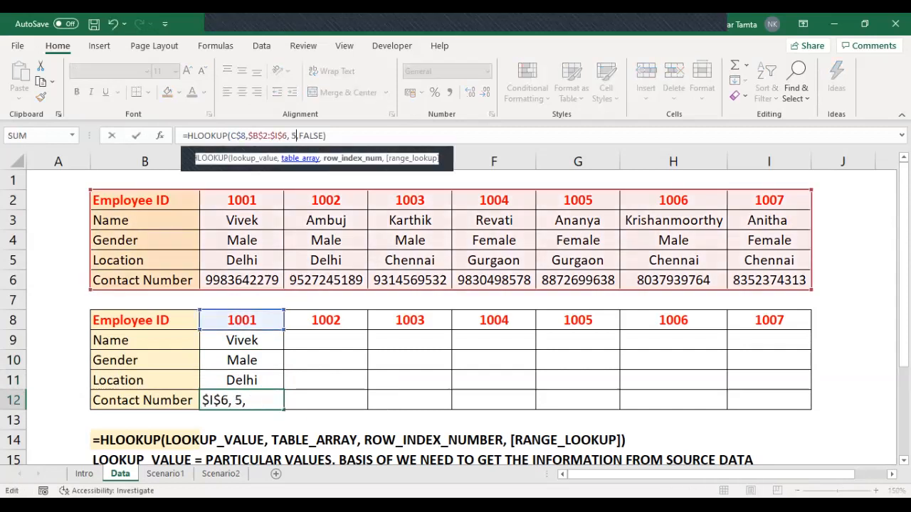
key(ctrl+Return)
Step: Fill the four HLOOKUP formulas in C9:C12 across to column I for all remaining employee IDs
key(shift+Up)
key(shift+Up)
key(shift+Up)
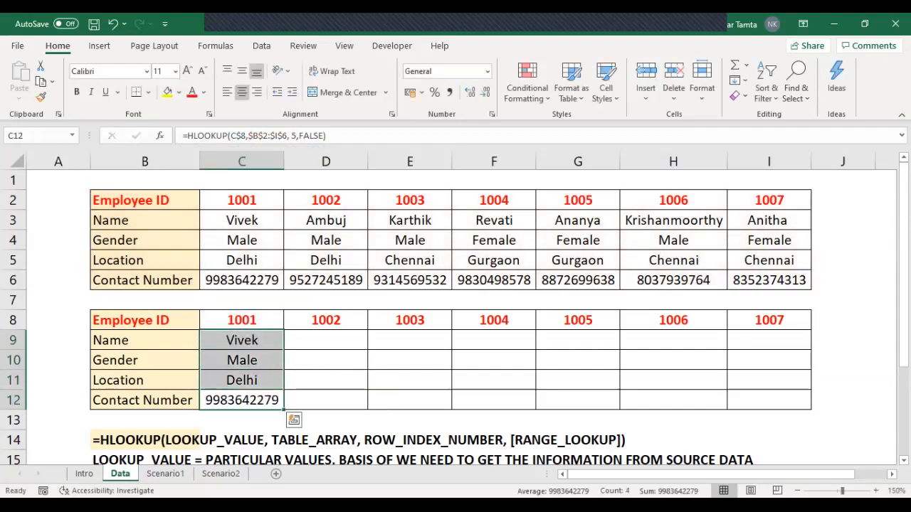
drag(283, 409, 797, 406)
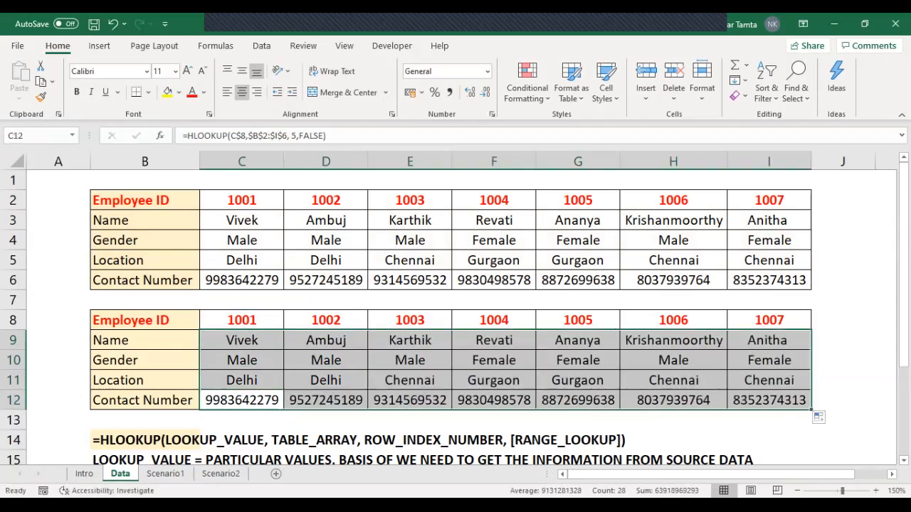
Step: Review the filled lower table B8:I12 on the Data sheet against the source table above it
click(242, 340)
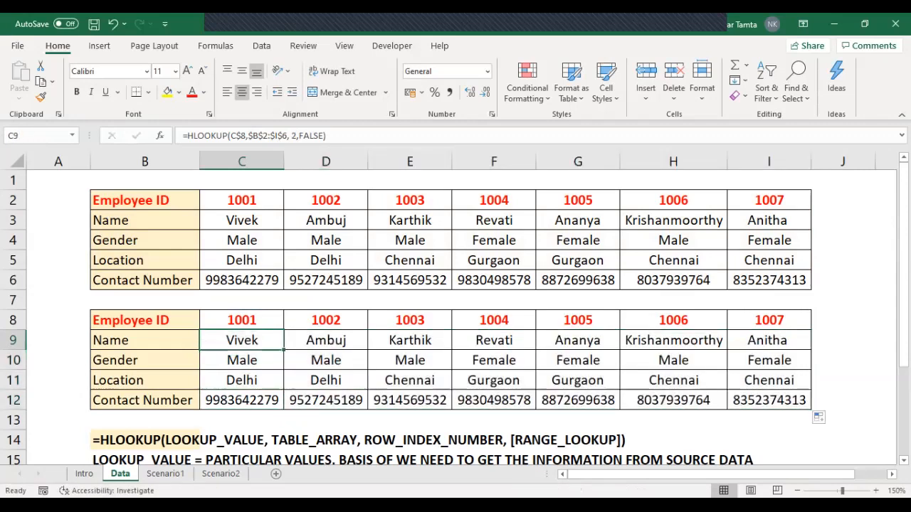
key(shift+Down)
key(shift+Down)
key(shift+Down)
key(shift+Right)
key(shift+Right)
key(shift+Right)
key(shift+Right)
key(shift+Right)
key(shift+Right)
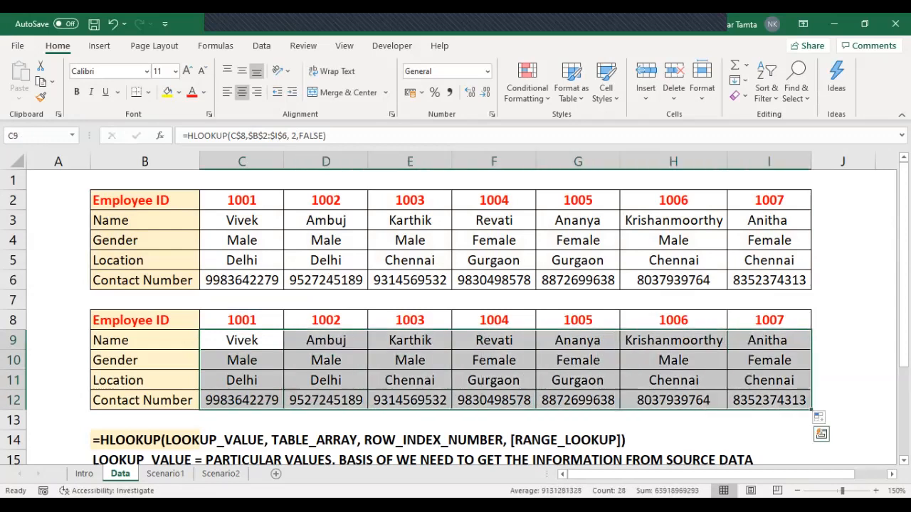
key(Left)
key(Up)
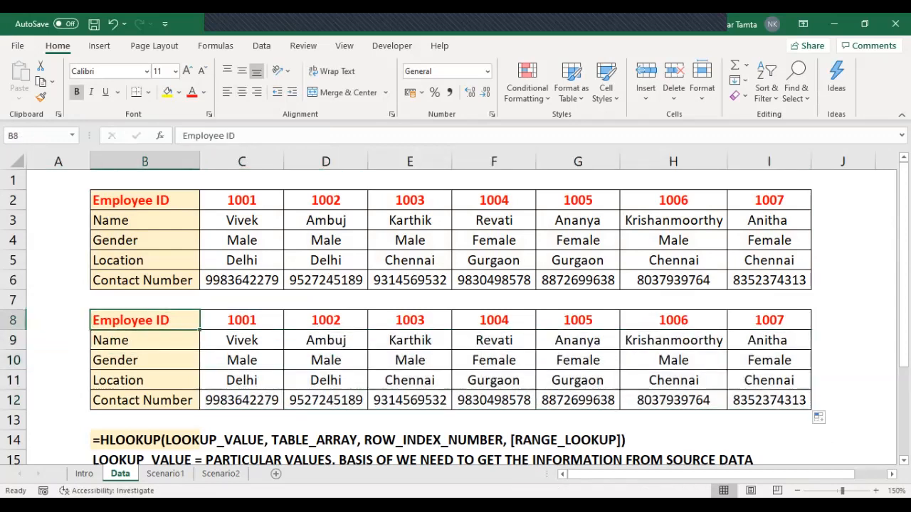
key(shift+Right)
key(shift+Right)
key(shift+Right)
key(shift+Right)
key(shift+Right)
key(shift+Right)
key(shift+Right)
key(shift+Down)
key(shift+Down)
key(shift+Down)
key(shift+Down)
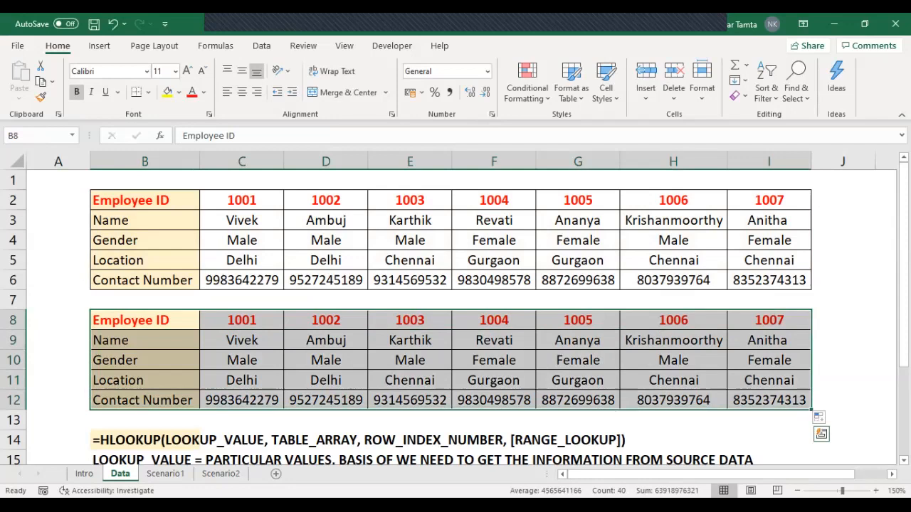
key(ctrl+Page_Down)
key(ctrl+Page_Up)
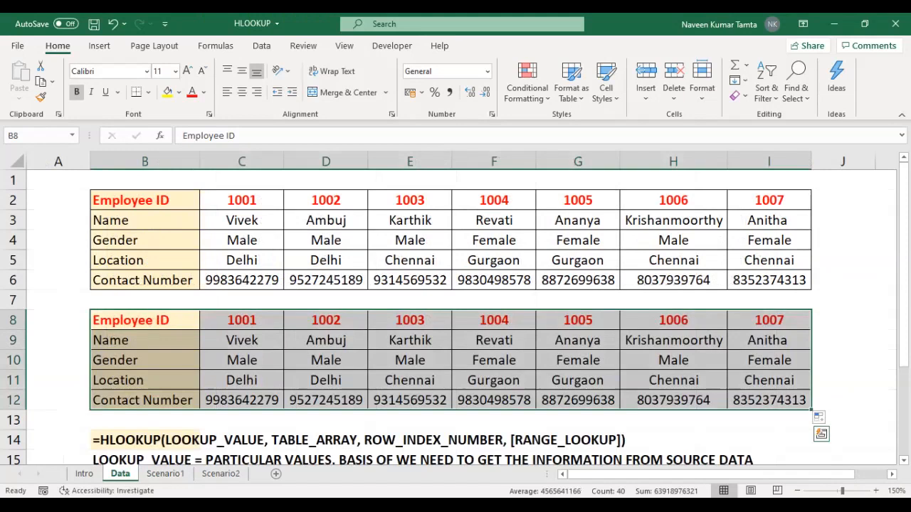
key(Right)
key(Left)
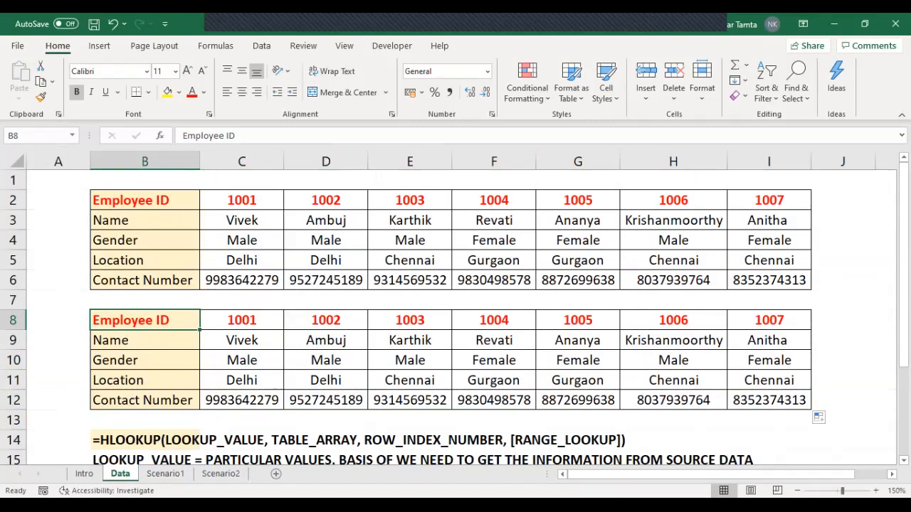
Step: Go to the Scenario1 sheet and examine the source table's row labels and their order in C2:J6
key(ctrl+Page_Down)
key(Up)
key(Up)
key(Up)
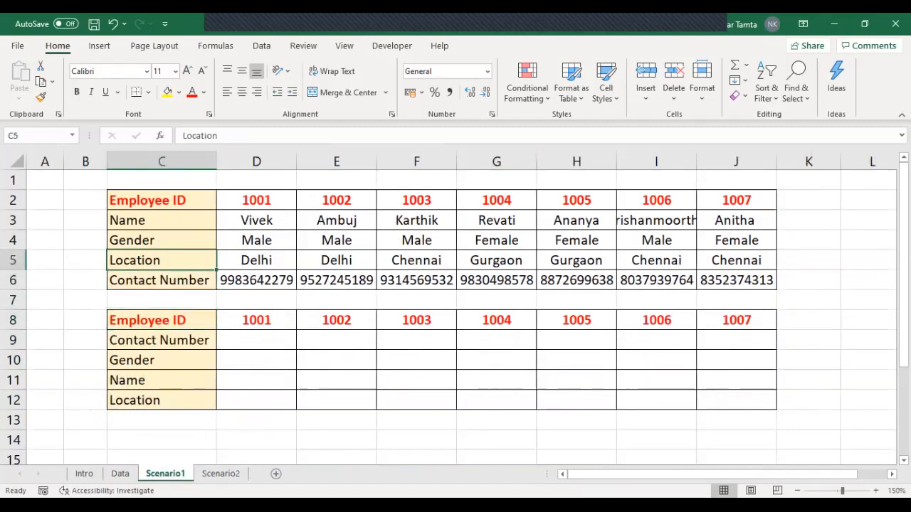
key(Down)
key(shift+Up)
key(shift+Up)
key(shift+Up)
key(shift+Up)
key(ctrl+shift+Right)
key(Up)
key(Up)
key(Up)
key(Up)
key(ctrl+shift+Right)
key(Down)
key(Down)
key(Down)
key(Down)
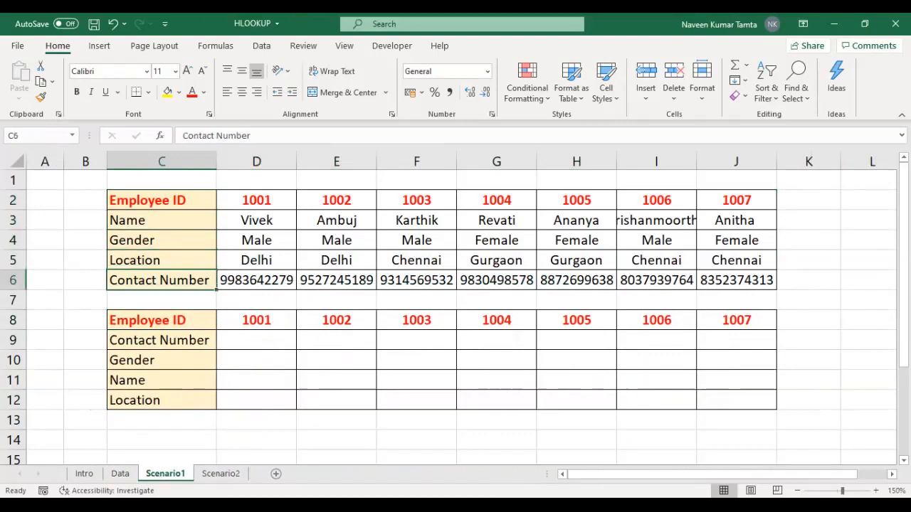
Step: Examine the empty lower table C8:J12 and compare its row order with that of the source table
key(Down)
key(Down)
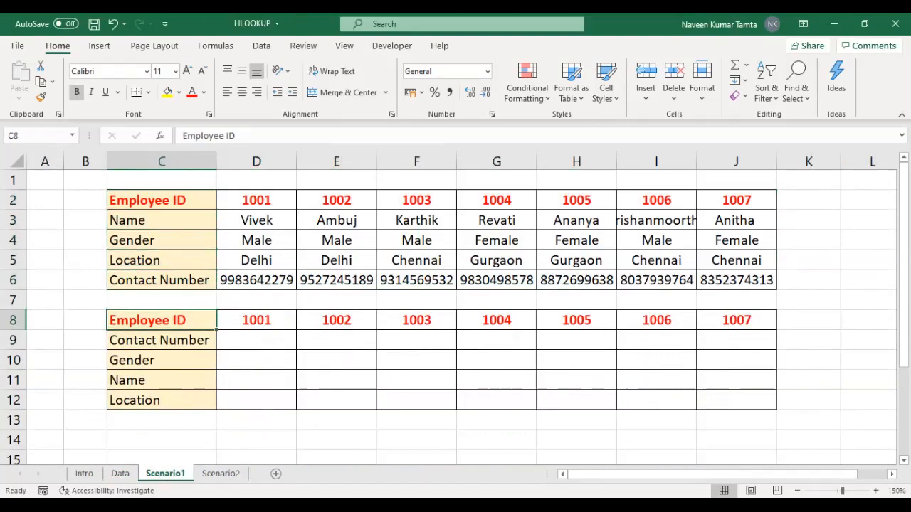
key(ctrl+shift+Right)
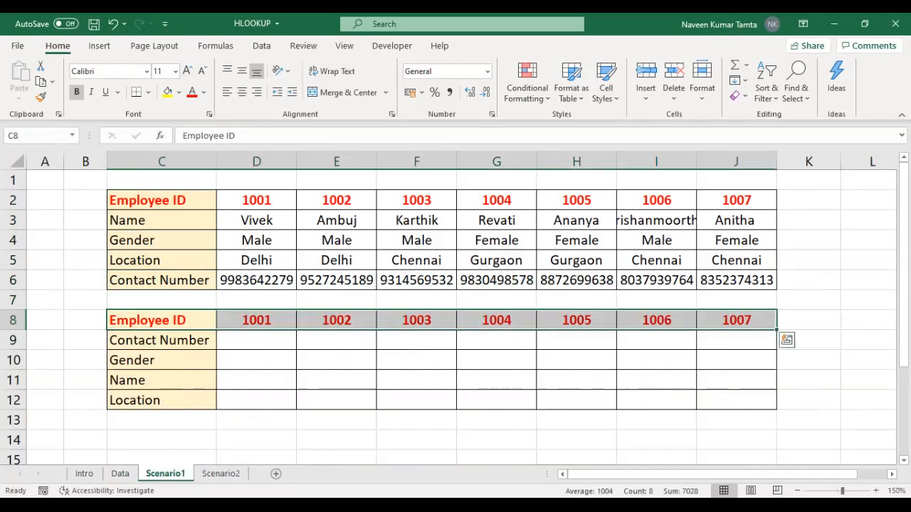
key(Up)
key(Up)
key(Up)
key(Down)
key(Down)
key(Down)
key(Down)
key(Up)
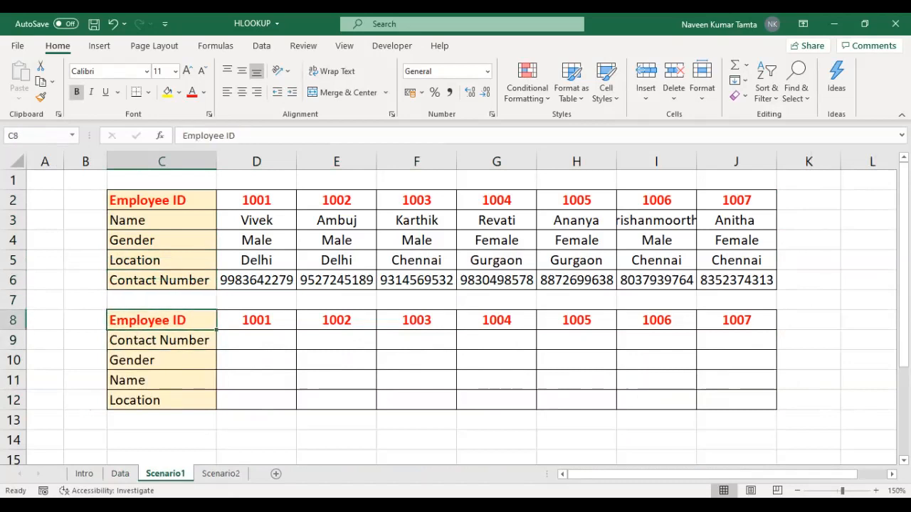
key(Down)
key(Up)
key(ctrl+shift+Right)
key(ctrl+shift+Down)
key(Up)
key(Up)
key(Down)
key(Down)
key(ctrl+shift+Down)
key(ctrl+shift+Right)
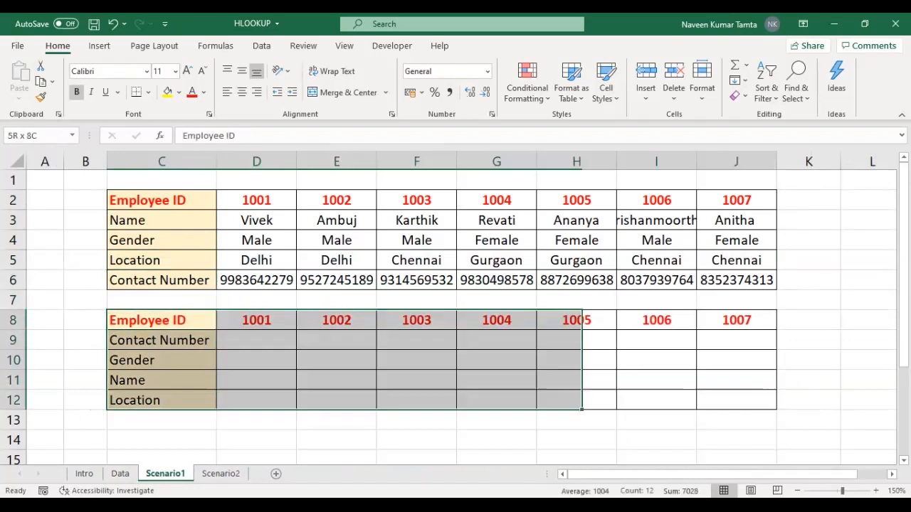
key(Left)
key(Right)
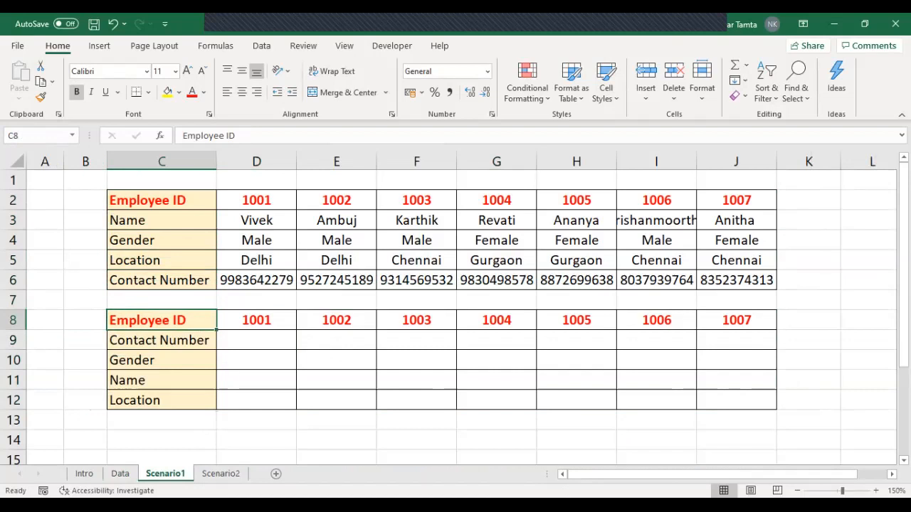
Step: Start an HLOOKUP formula in the Contact Number cell D9 with the row-locked Employee ID D$8 as lookup value
key(Down)
key(Right)
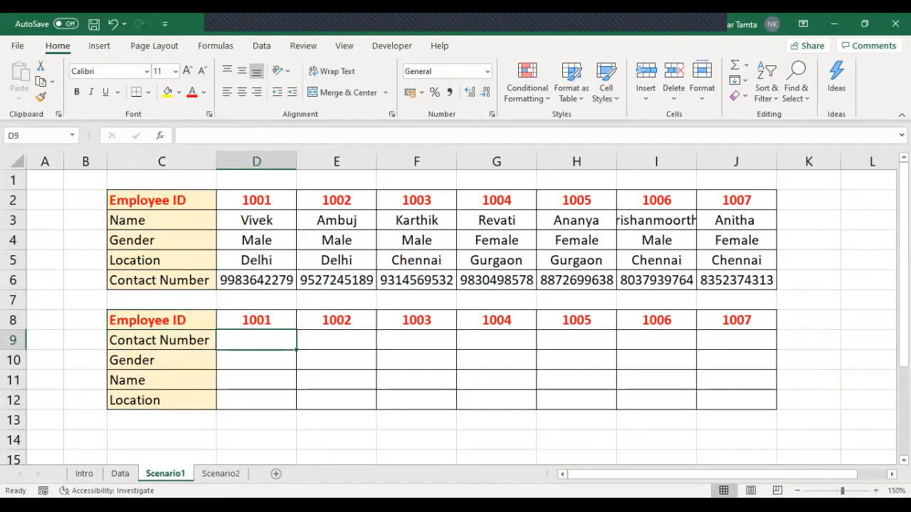
text(=)
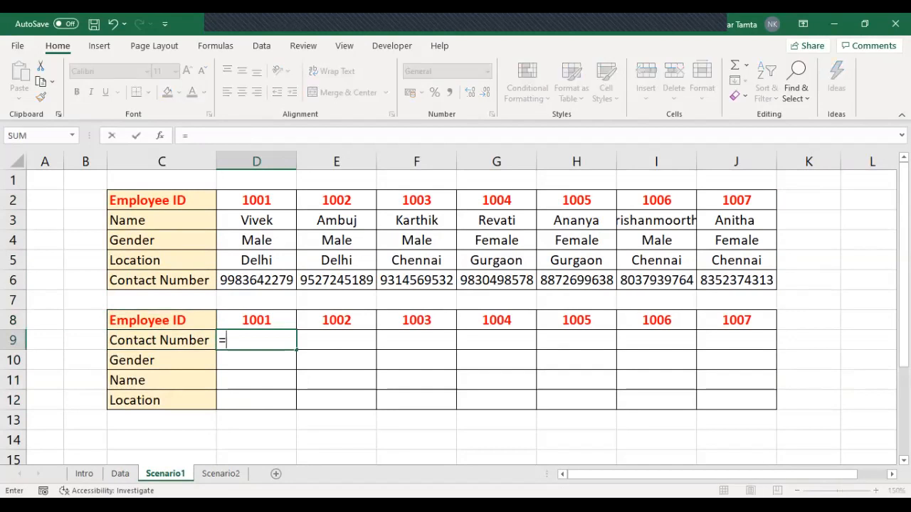
text(HLOOKUP()
key(Up)
key(F4)
key(F4)
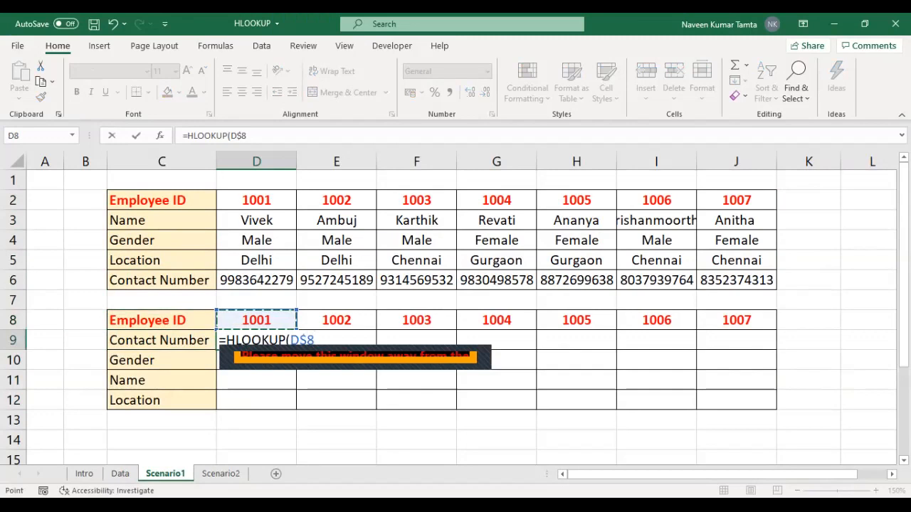
Step: Set the D9 formula's table array to the source table as the absolute range $C$2:$J$6
text(,)
click(162, 200)
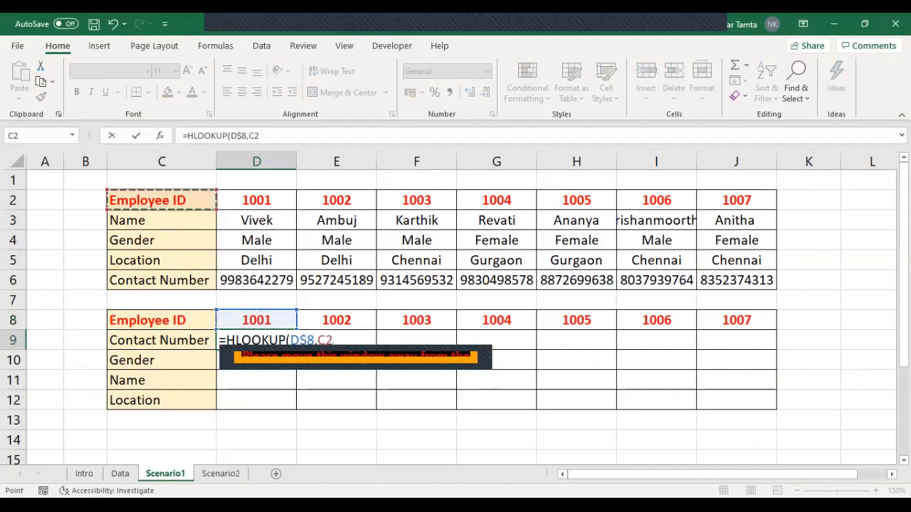
key(ctrl+shift+Right)
key(ctrl+shift+Down)
key(F4)
text(,)
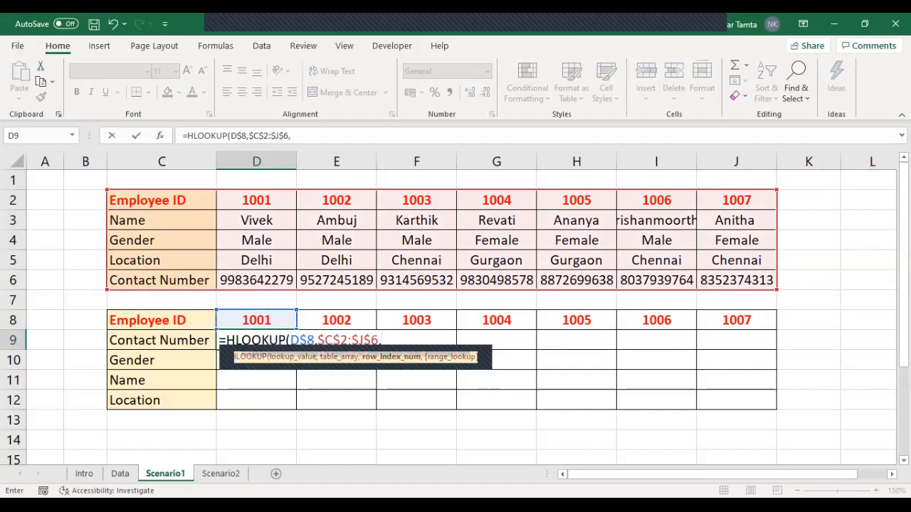
click(162, 201)
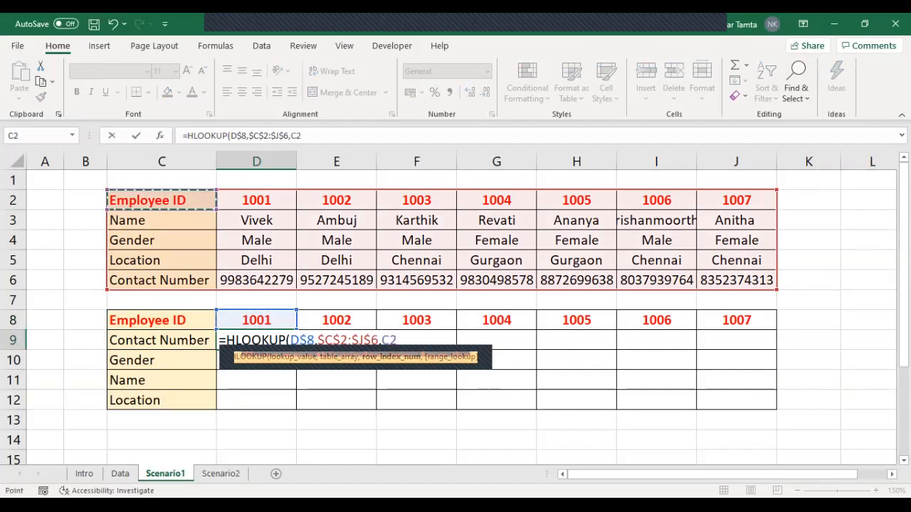
click(162, 221)
key(Down)
key(Down)
key(Down)
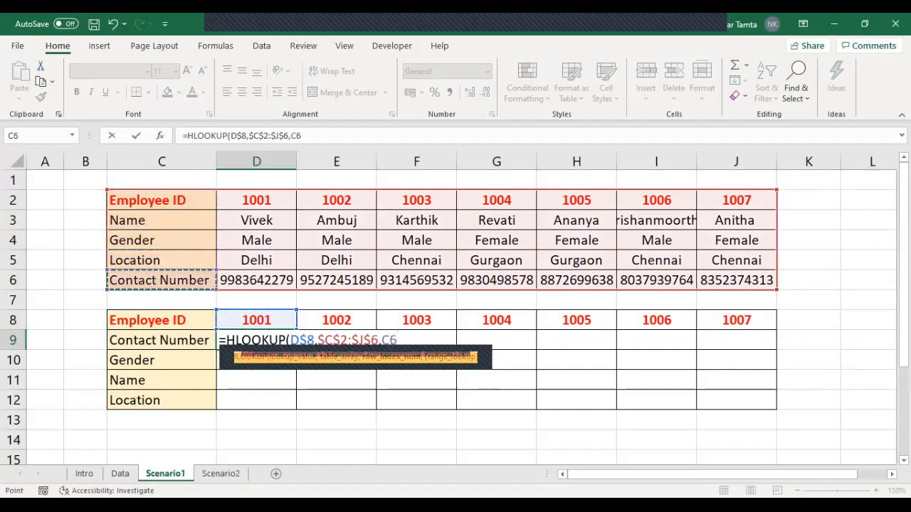
key(BackSpace)
key(BackSpace)
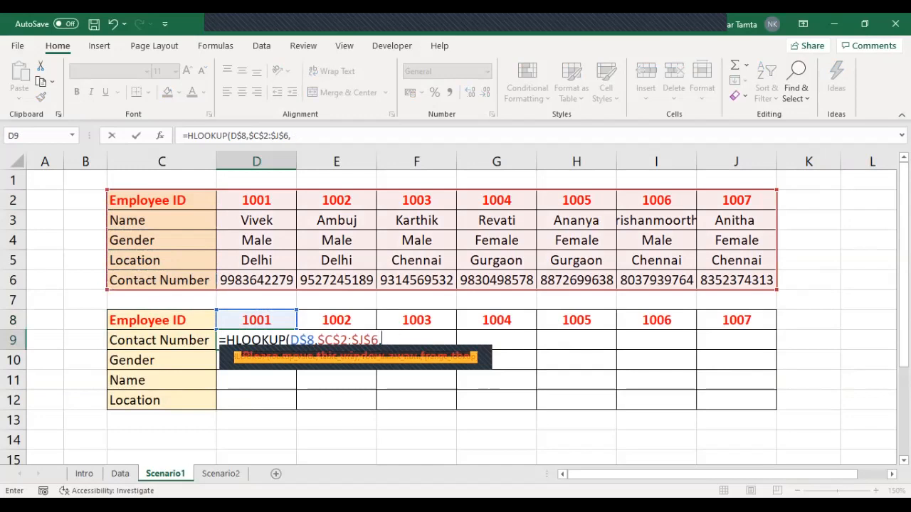
Step: Complete the D9 formula with row index 5 and 0 for an exact match
text(5)
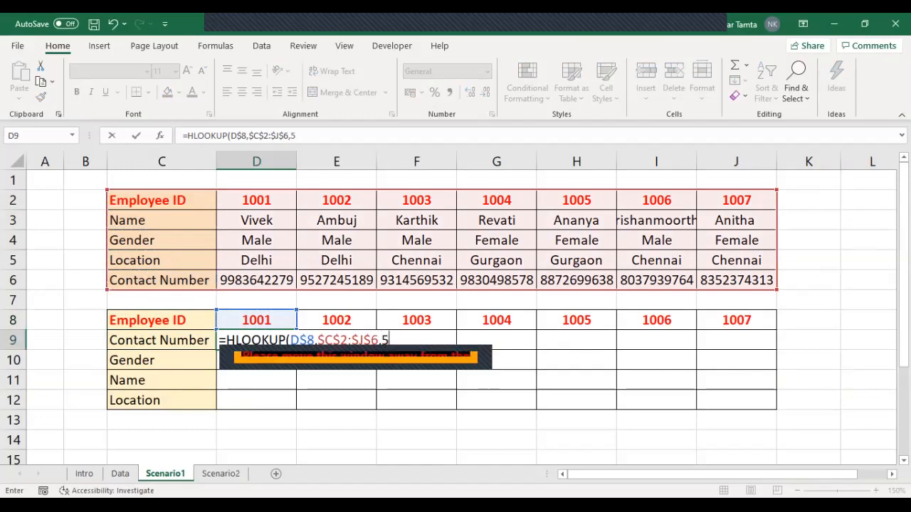
text(,0))
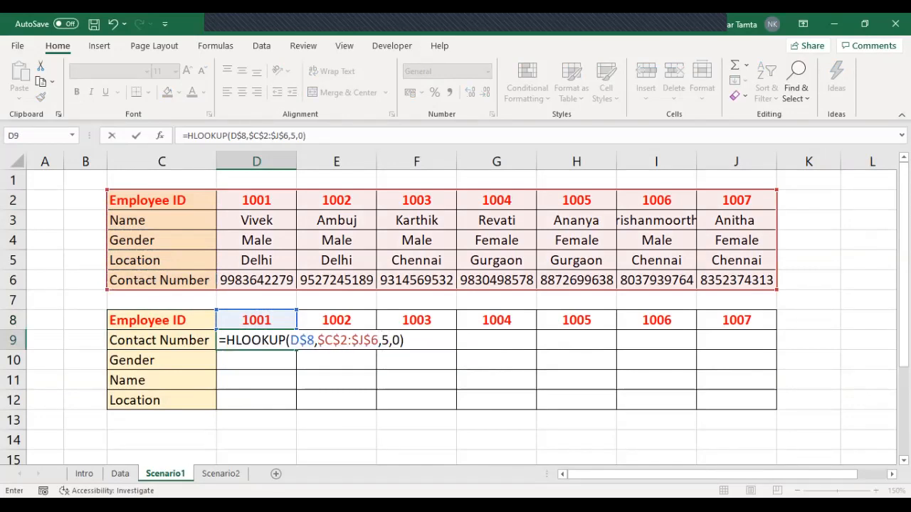
key(ctrl+Return)
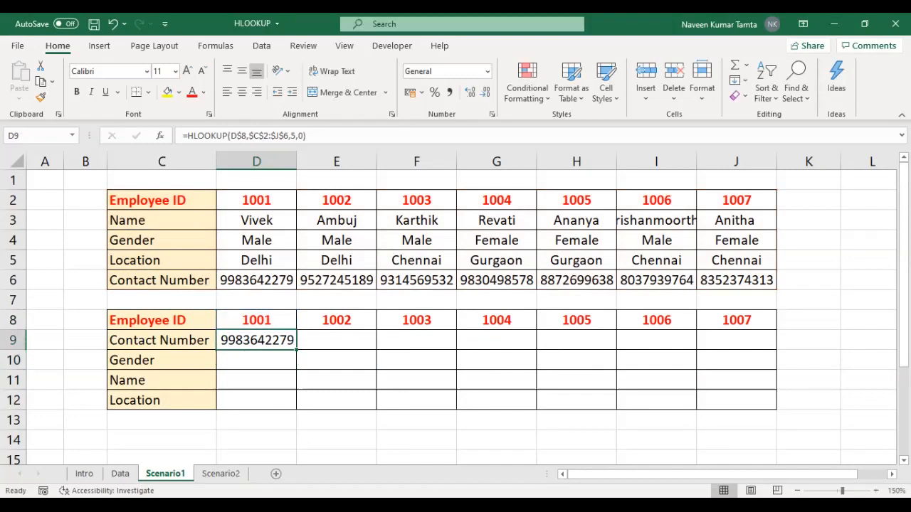
Step: Copy the D9 formula down to the Gender cell D10 and change its row index to 3
key(shift+Down)
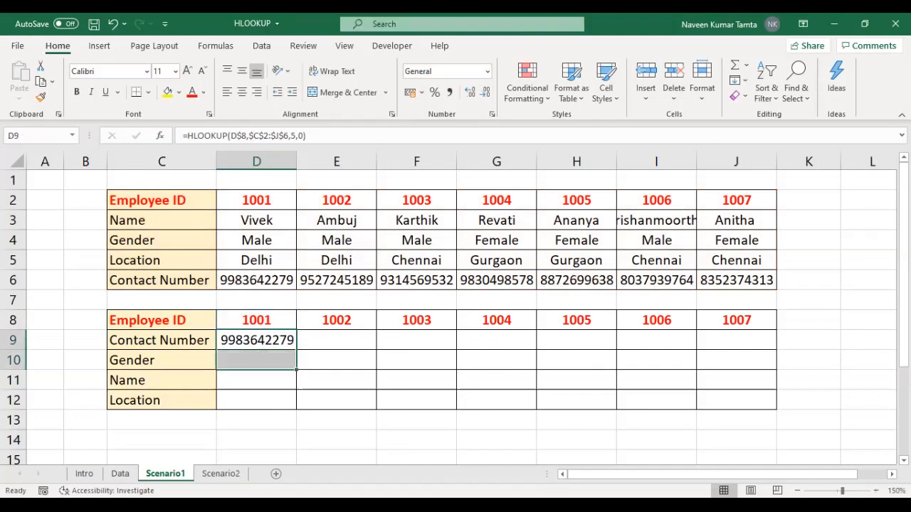
key(ctrl+d)
key(Down)
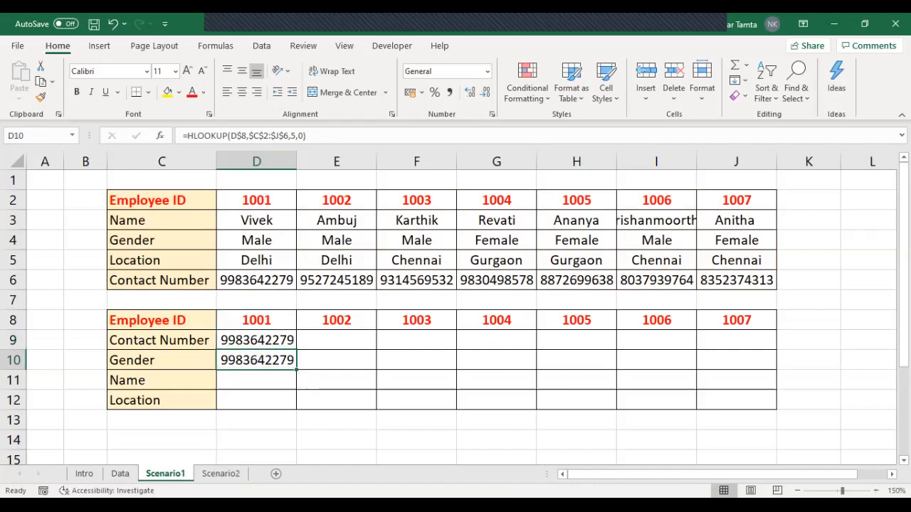
key(F2)
key(Left)
key(Left)
key(BackSpace)
text(3)
key(ctrl+Return)
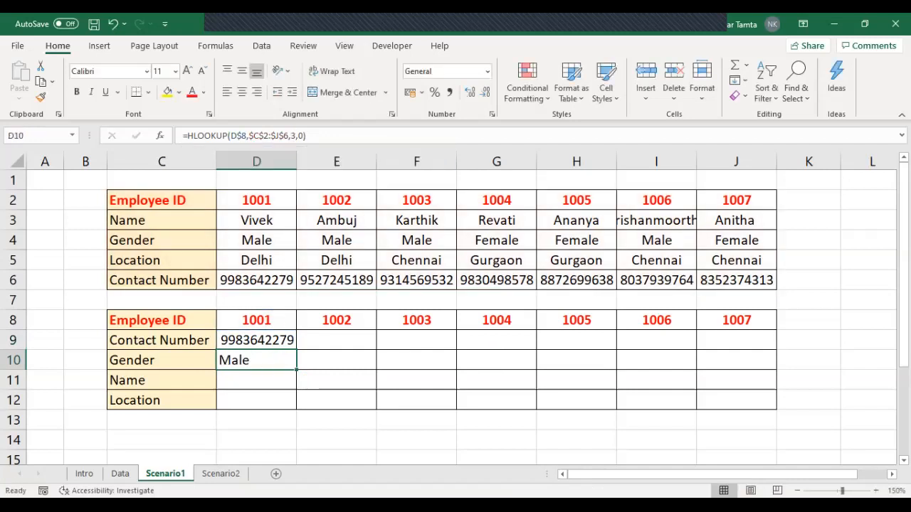
Step: Copy the D10 formula down to the Name cell D11 and change its row index to 2
key(shift+Down)
key(ctrl+d)
key(Down)
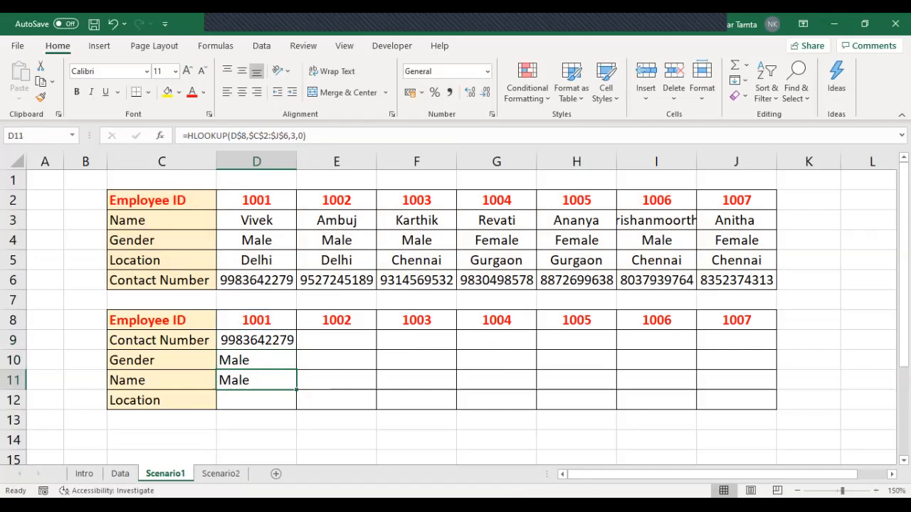
key(F2)
key(Left)
key(Left)
key(BackSpace)
text(2)
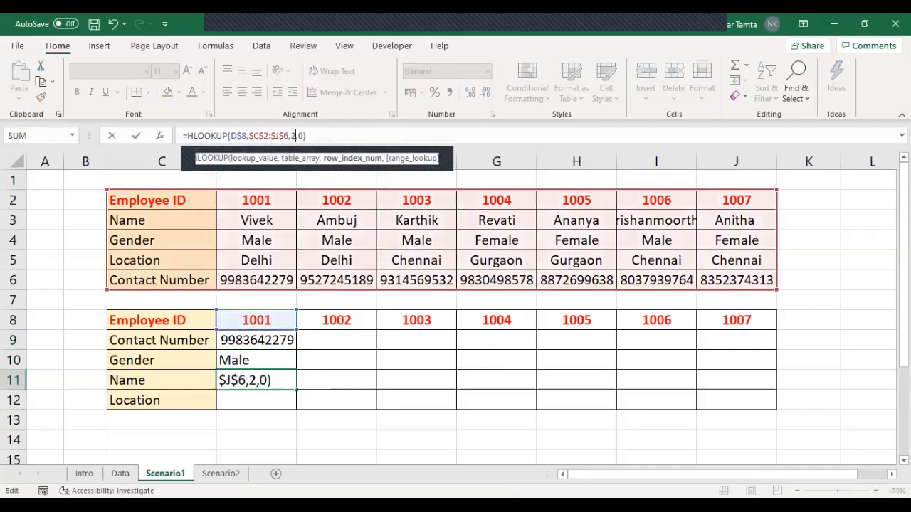
key(Return)
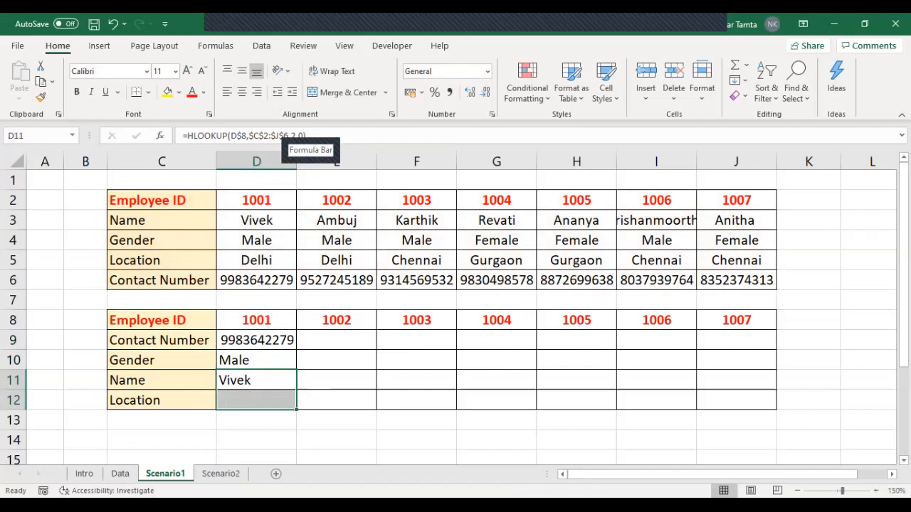
Step: Copy the D11 formula down to the Location cell D12 and change its row index to 4
key(ctrl+d)
key(Down)
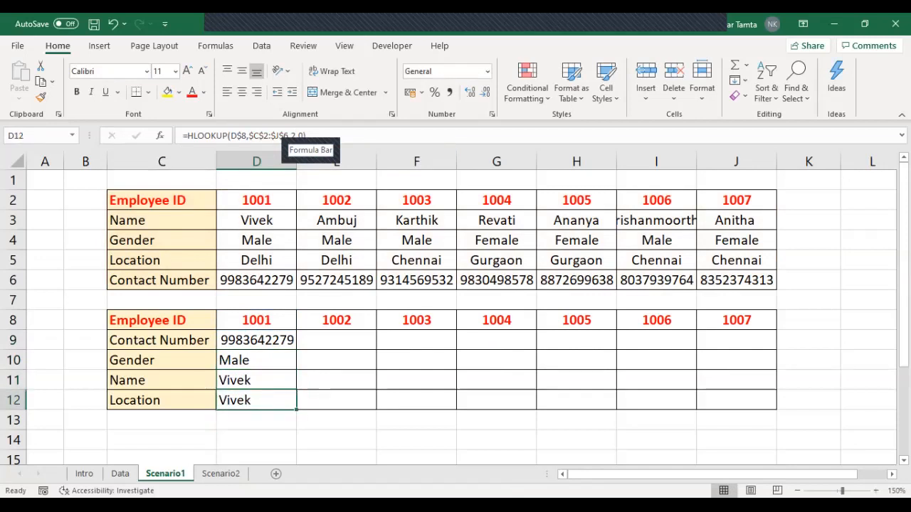
key(F2)
click(292, 135)
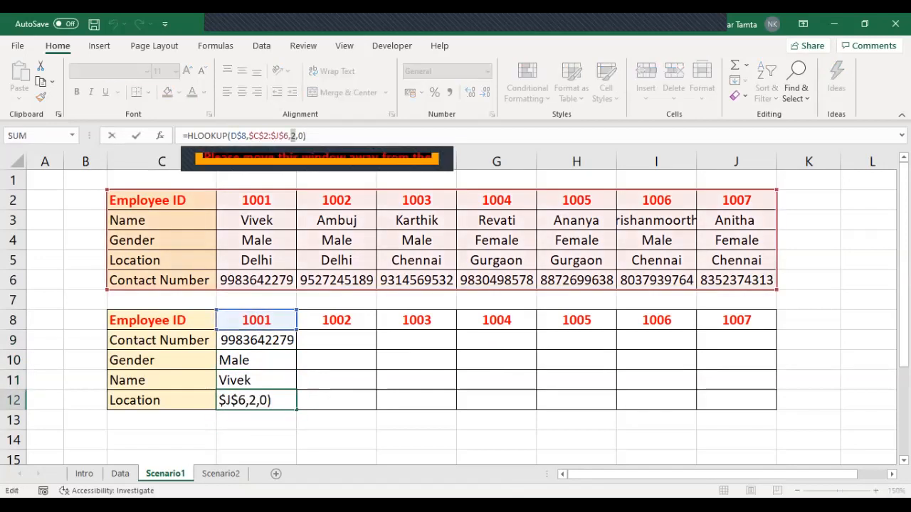
text(4)
key(Return)
Step: Fill the four HLOOKUP formulas in D9:D12 across to column J for all employee IDs
key(Up)
key(Up)
key(Up)
key(Up)
key(shift+Down)
key(shift+Down)
key(shift+Down)
key(shift+Right)
key(shift+Right)
key(shift+Right)
key(shift+Right)
key(shift+Right)
key(shift+Right)
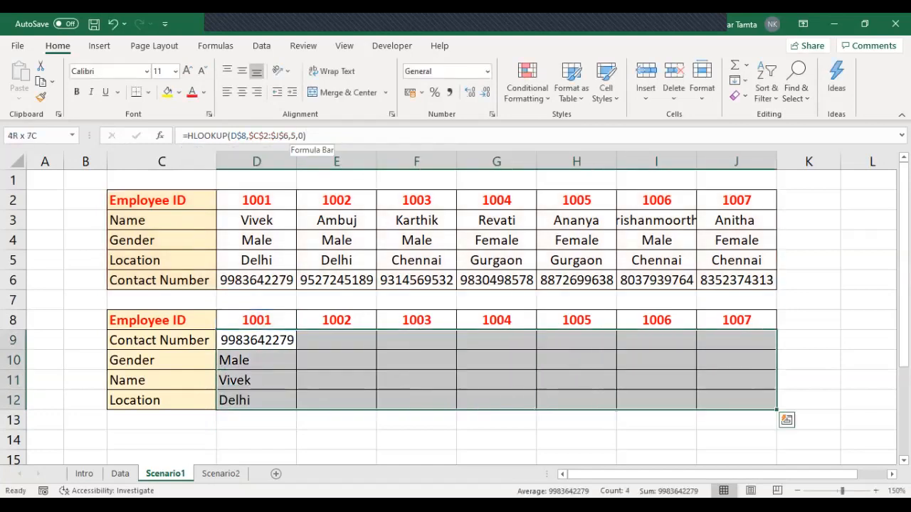
key(ctrl+r)
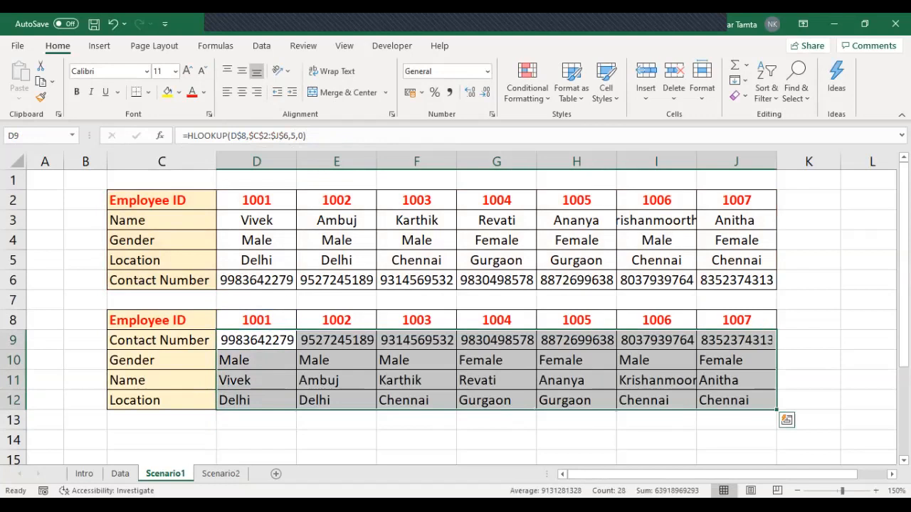
key(Left)
key(Right)
key(shift+Down)
key(shift+Down)
key(shift+Down)
key(ctrl+shift+Right)
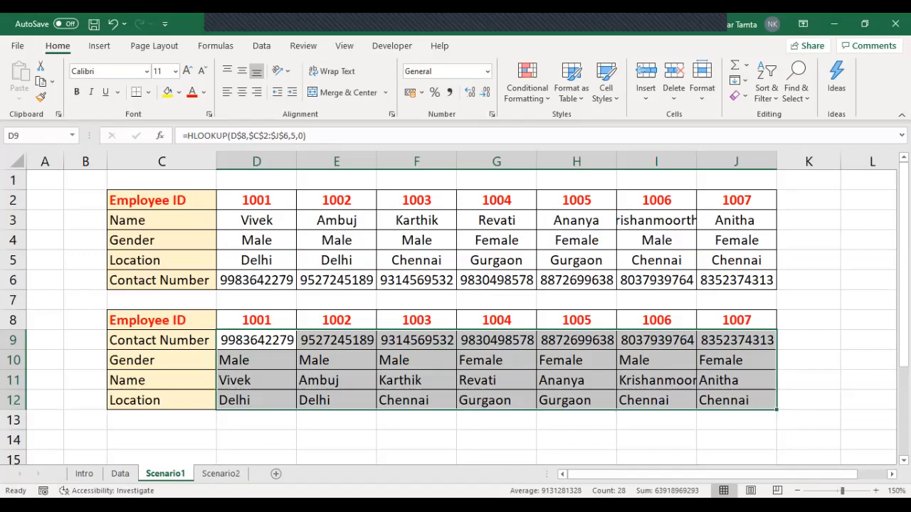
Step: Open the Scenario2 sheet and examine the source table C2:J7 and its row headings
key(ctrl+Page_Down)
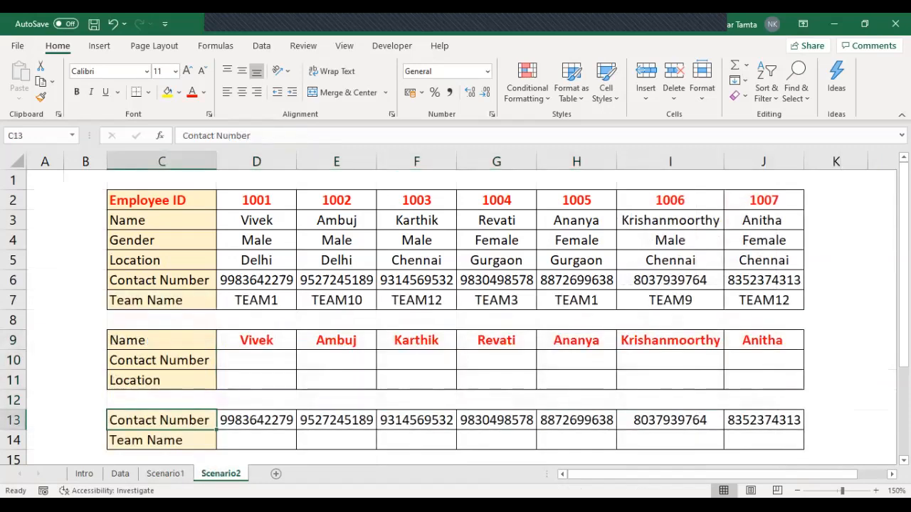
key(Up)
key(Up)
key(Up)
key(Up)
key(Up)
key(Up)
key(Up)
key(Up)
key(Up)
key(Up)
key(Up)
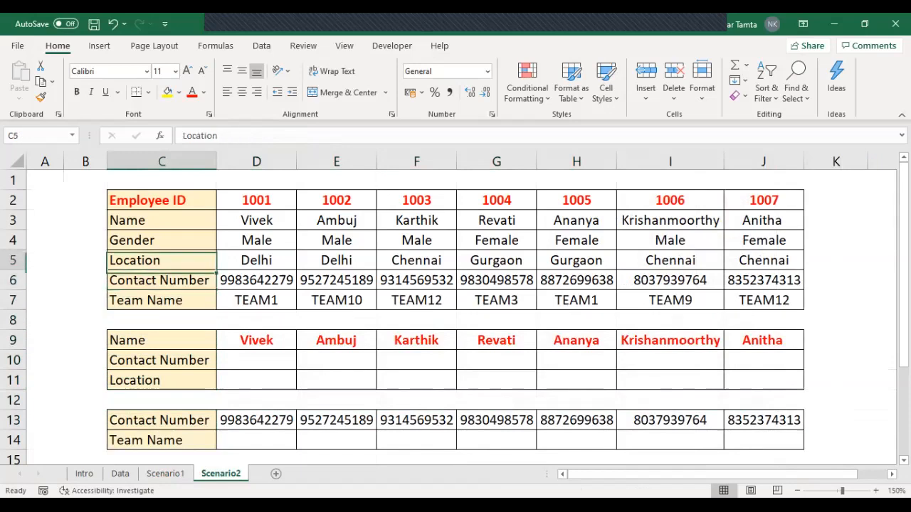
key(ctrl+shift+Right)
key(ctrl+shift+Down)
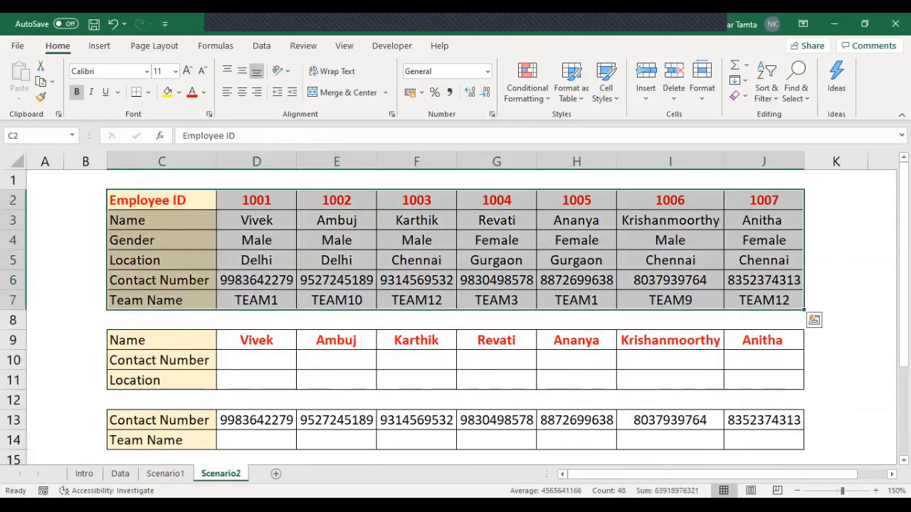
key(Up)
key(Down)
key(Down)
key(Up)
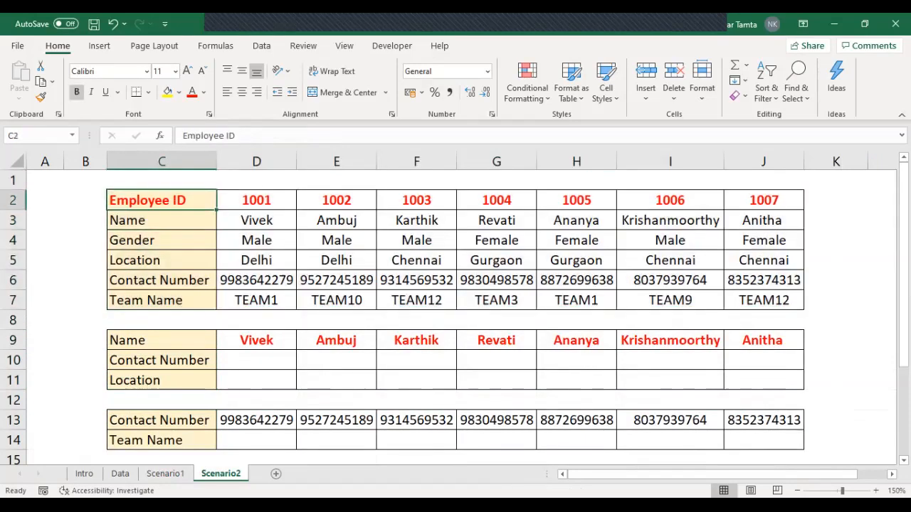
key(Down)
key(Down)
key(Down)
key(Down)
key(Down)
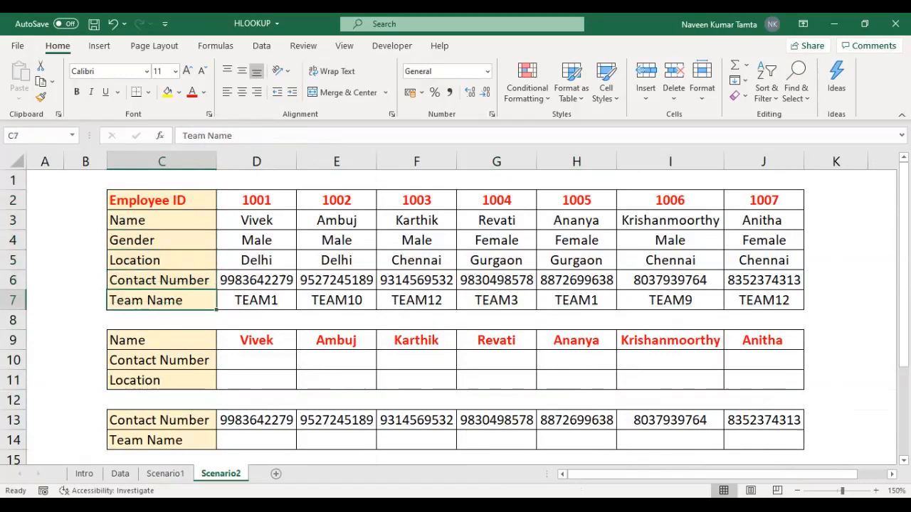
Step: Examine the second table in C9:J11, which is keyed by Name and needs Contact Number and Location
key(Down)
key(Down)
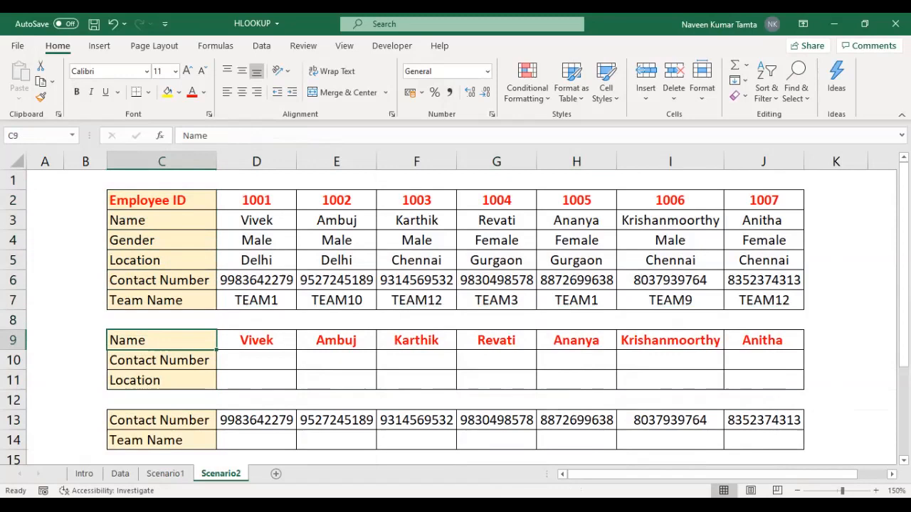
key(ctrl+shift+Right)
key(ctrl+shift+Down)
key(Up)
key(Down)
key(Right)
key(Left)
key(Down)
key(Down)
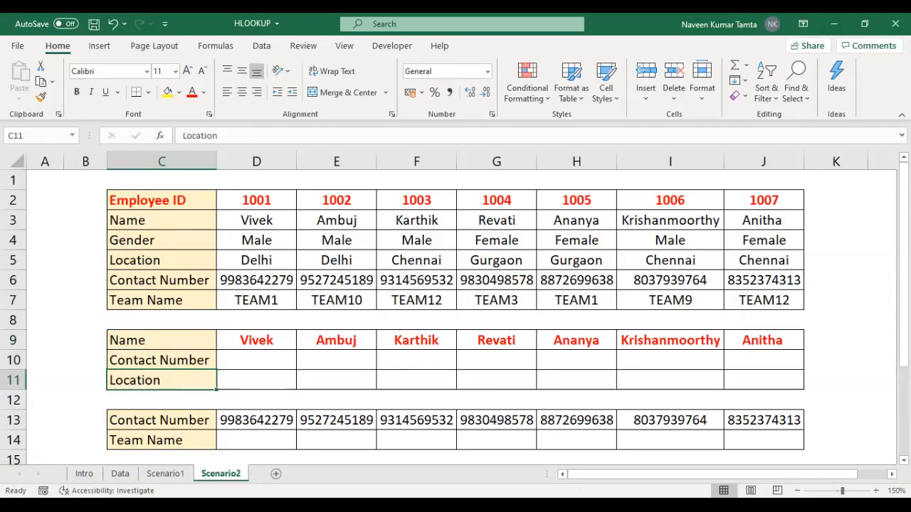
key(Up)
Step: Start an HLOOKUP formula in the Contact Number cell D10 with the row-locked Name D$9 as lookup value
key(Right)
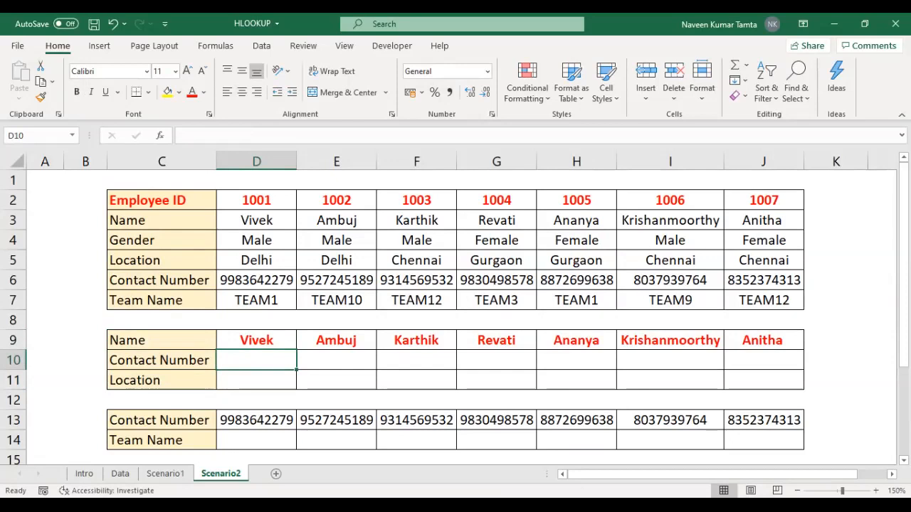
key(Left)
key(Right)
text(=)
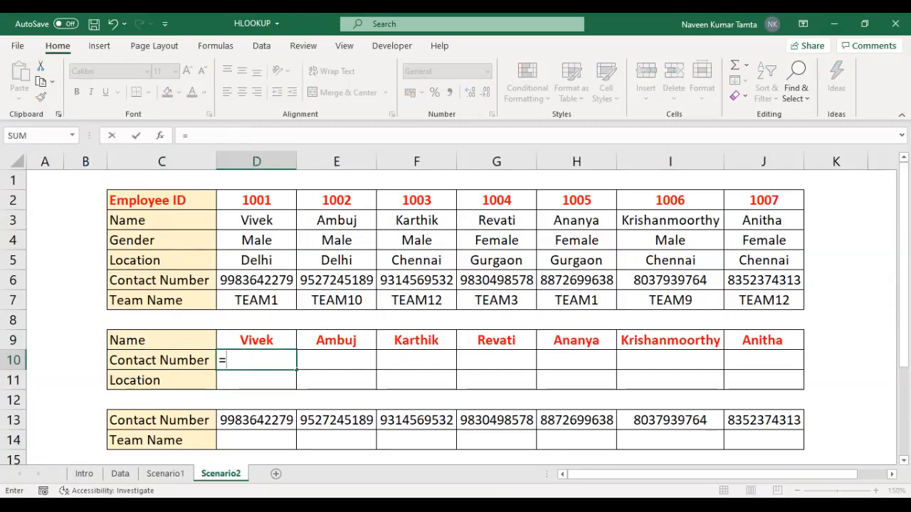
text(HLOOKUP()
key(Up)
key(F4)
key(F4)
text(,)
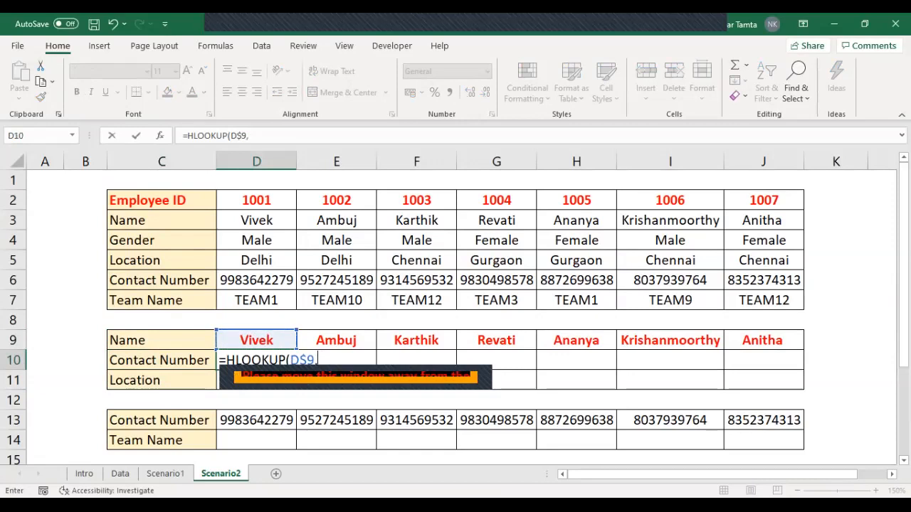
Step: Complete the D10 formula with table array $C$3:$J$7, starting at the Name row, row index 4 and 0 for an exact match
click(162, 221)
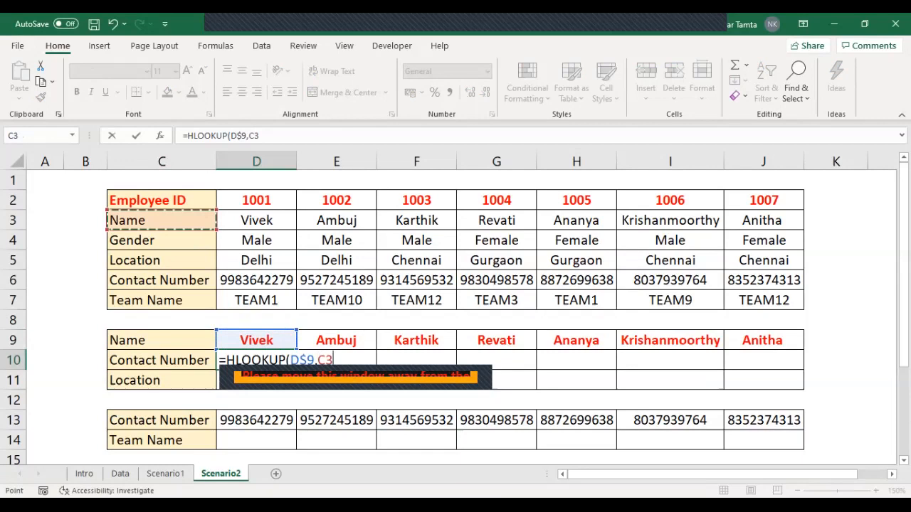
key(ctrl+shift+Right)
key(ctrl+shift+Down)
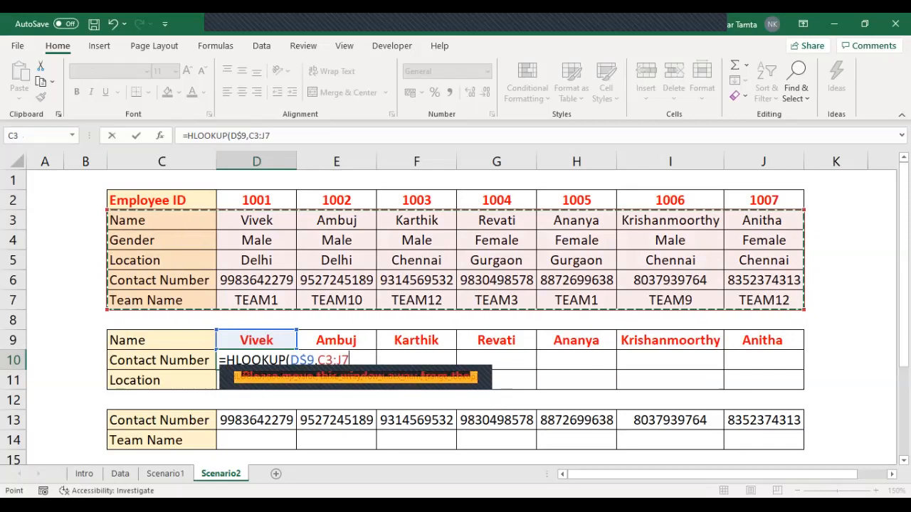
key(F4)
text(,4,0)
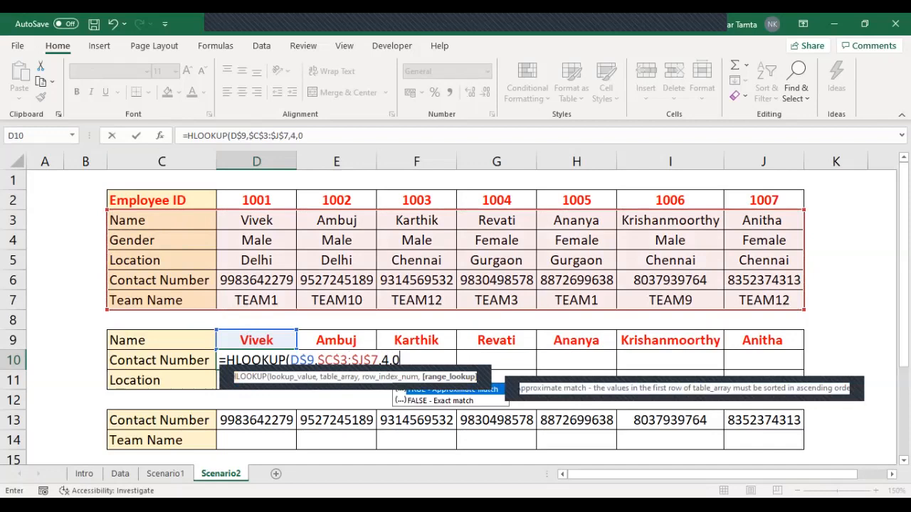
key(ctrl+Return)
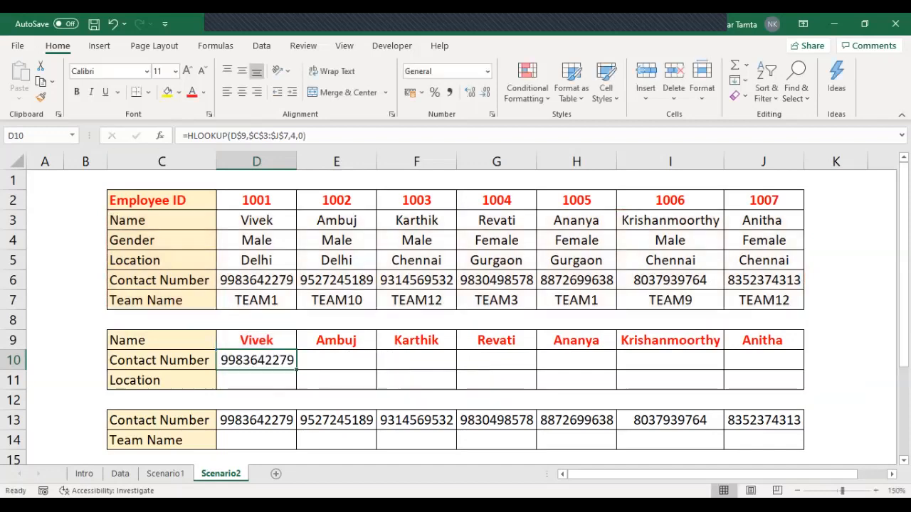
Step: Fill the D10 Contact Number formula across to J10
drag(296, 370, 801, 369)
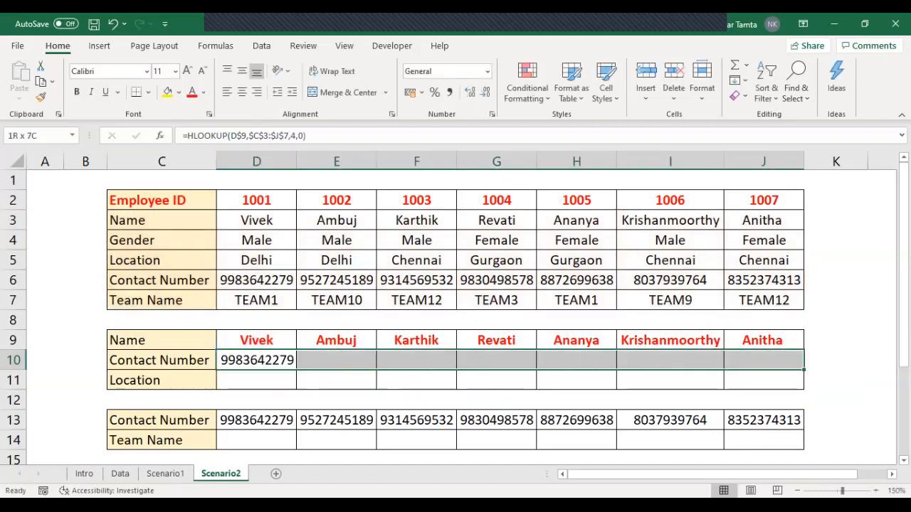
key(Down)
key(Up)
Step: Copy the D10 formula down to the Location cell D11 and change its row index to 3
key(shift+Down)
key(ctrl+d)
key(Down)
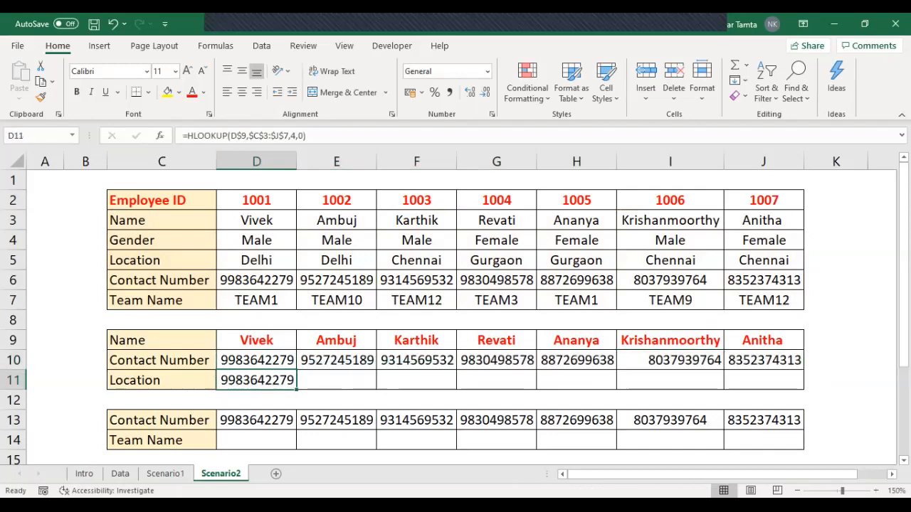
click(162, 221)
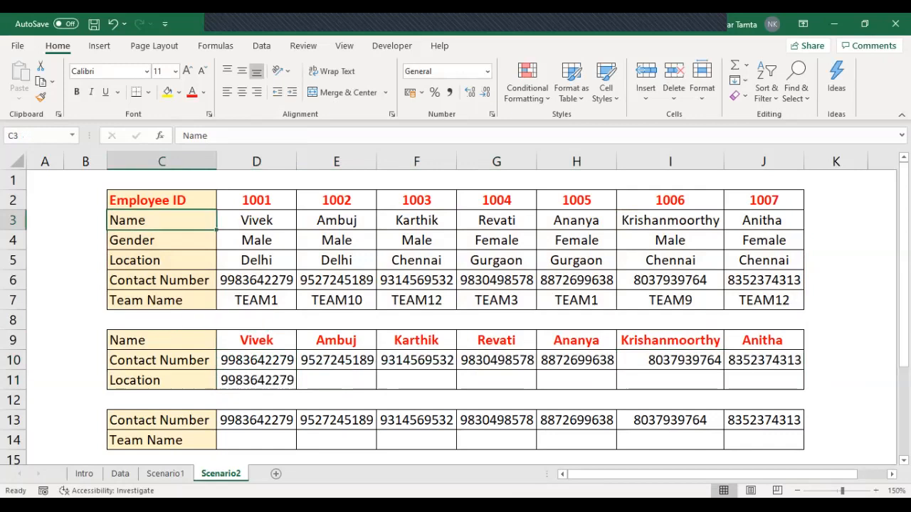
click(161, 260)
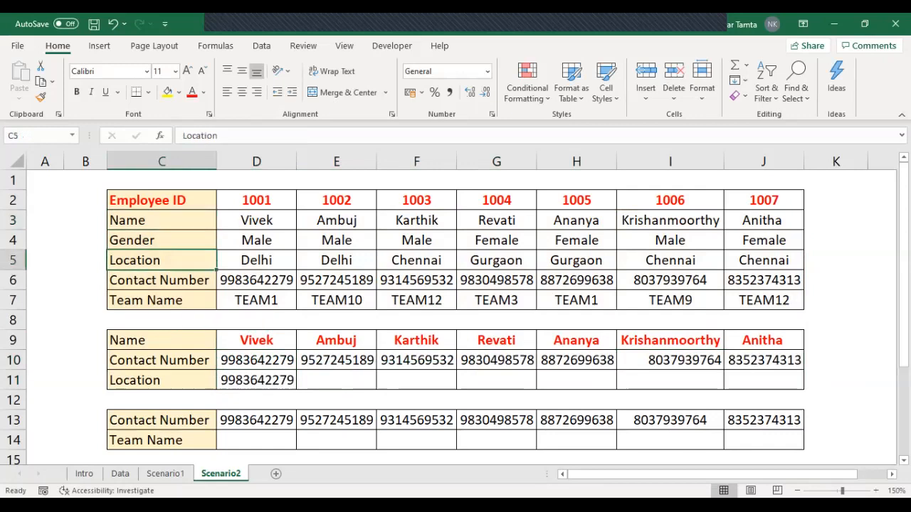
click(256, 381)
drag(296, 136, 290, 135)
text(3:$J$7,3,0))
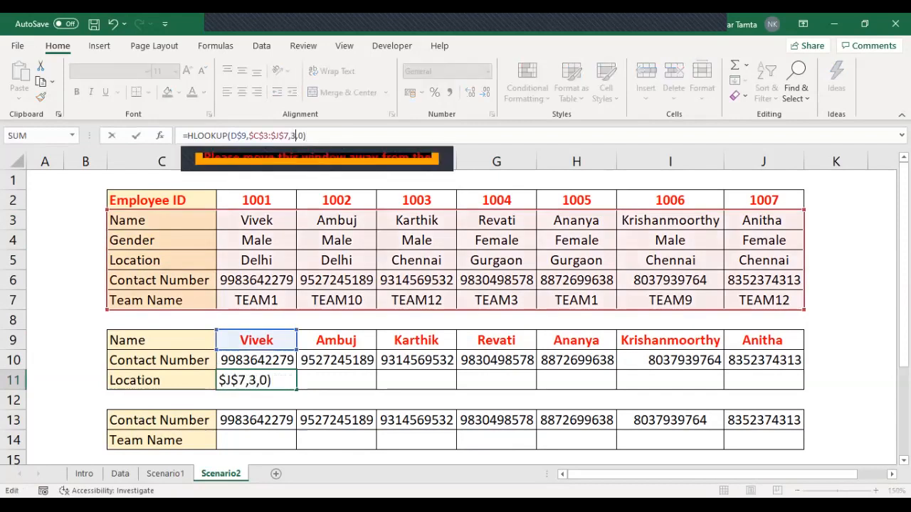
key(ctrl+Return)
Step: Fill the D11 Location formula across to J11
key(shift+Right)
key(shift+Right)
key(shift+Right)
key(shift+Right)
key(shift+Right)
key(shift+Right)
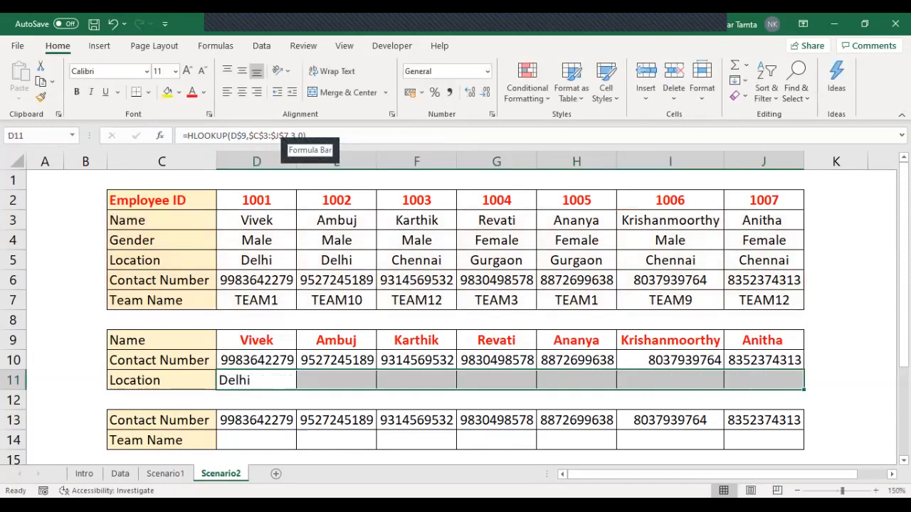
key(ctrl+r)
Step: Review the filled Name table C9:J11 and examine the Contact Number and Team Name rows in the table below it
key(ctrl+shift+Right)
key(Up)
key(Up)
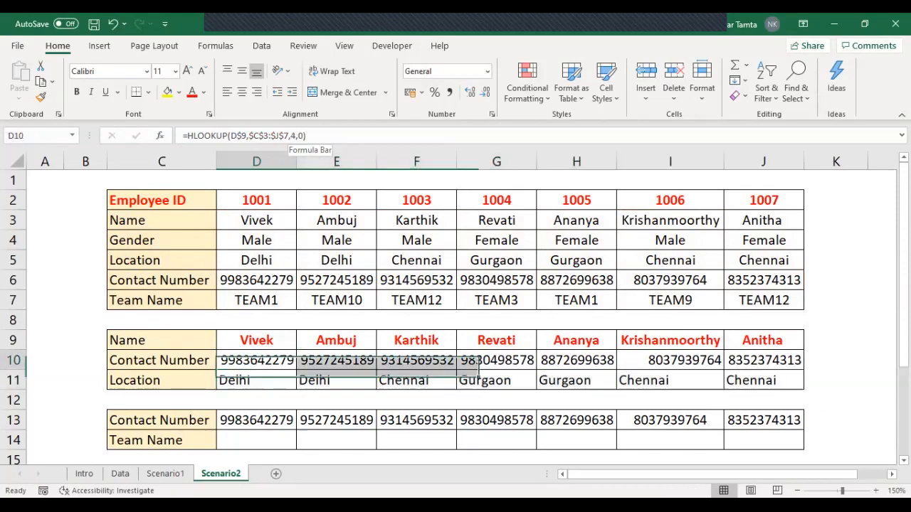
key(Left)
key(ctrl+shift+Right)
key(ctrl+shift+Down)
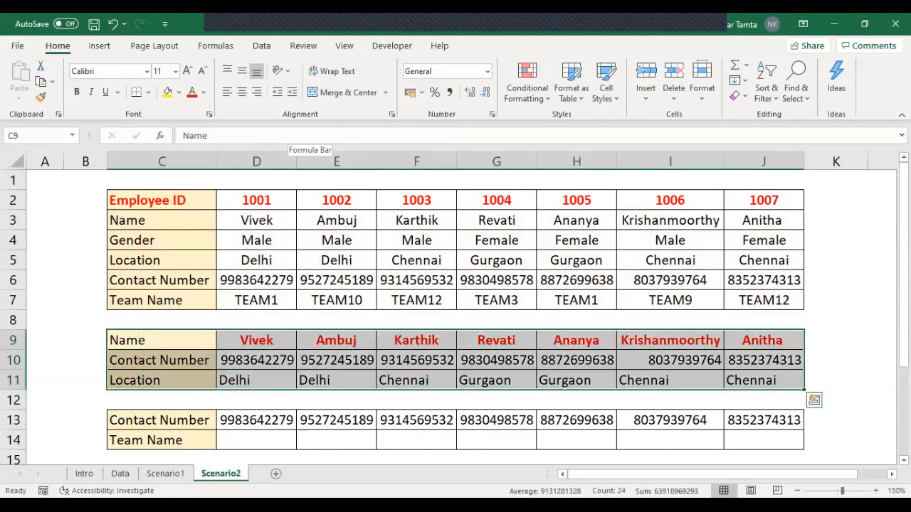
key(ctrl+Down)
key(Down)
key(Down)
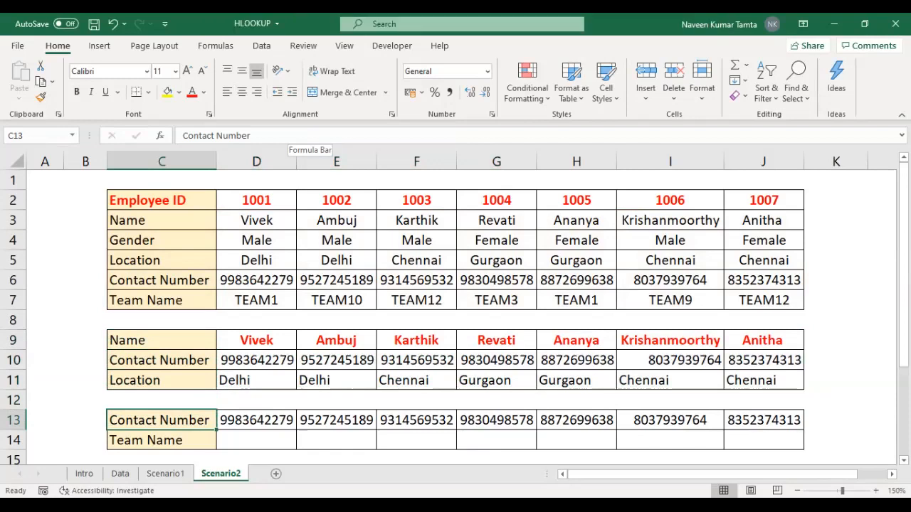
key(ctrl+shift+Right)
key(Down)
key(Up)
key(Up)
key(Up)
key(Up)
key(Down)
key(Down)
key(Down)
key(Down)
Step: Start an HLOOKUP formula in the Team Name cell D14 with the row-locked Contact Number D$13 as lookup value
key(Right)
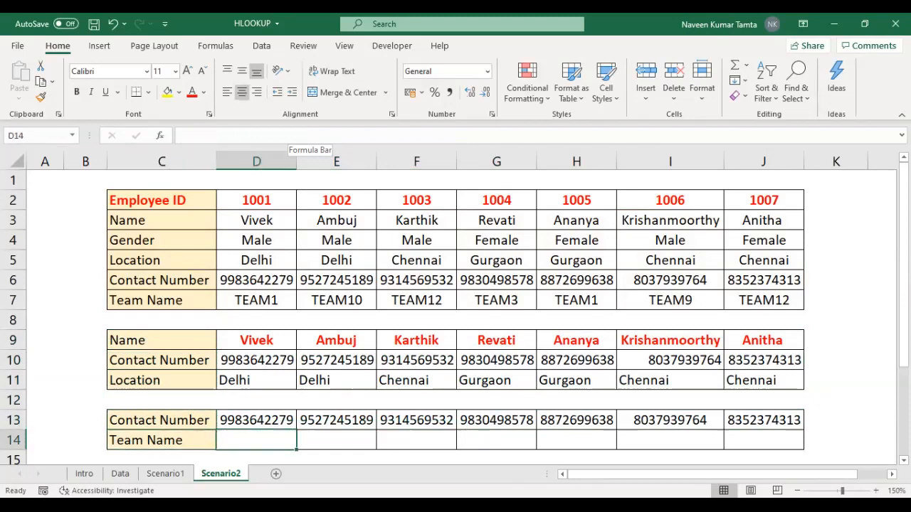
text(=)
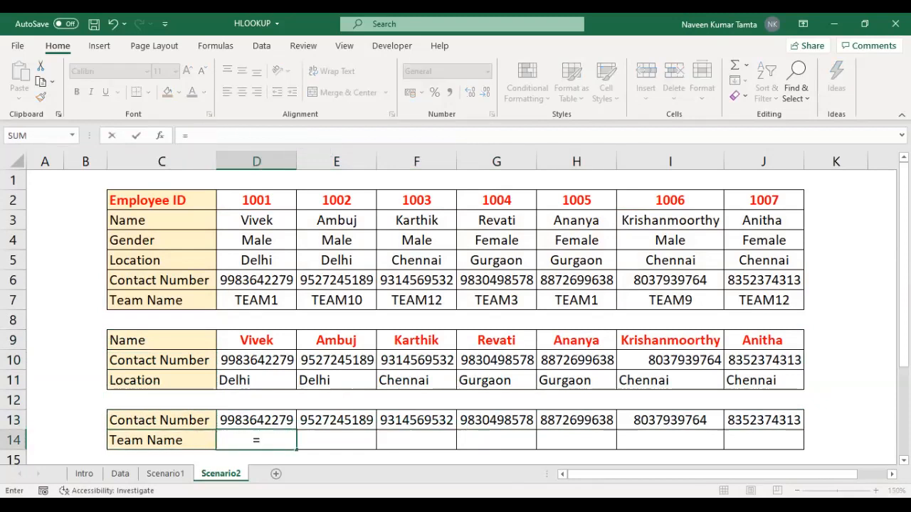
text(HLOOKUP()
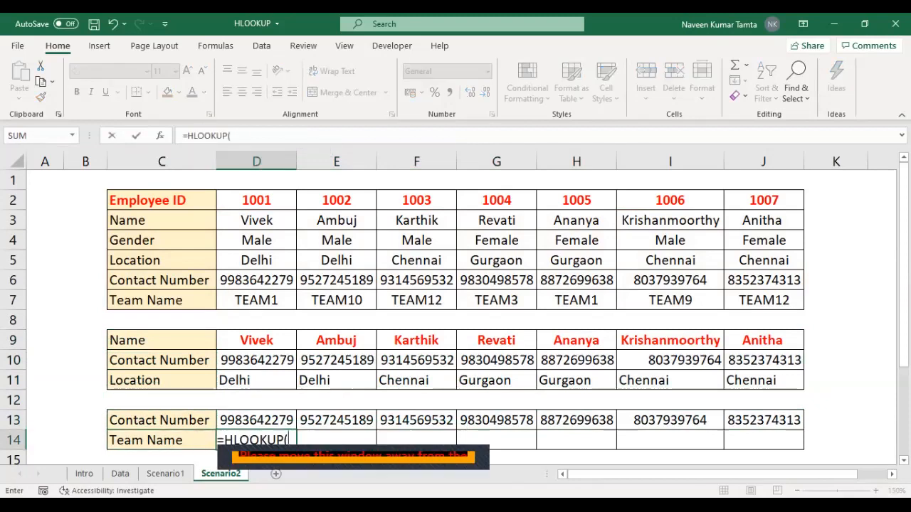
key(Up)
key(F4)
key(F4)
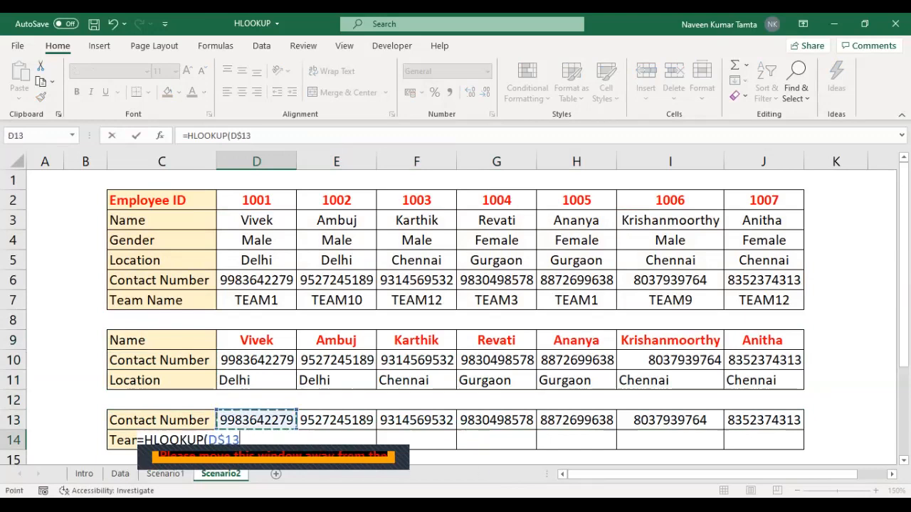
Step: Set the D14 lookup's table array to the Contact Number and Team Name rows, locked as $C$6:$J$7
text(,)
click(162, 281)
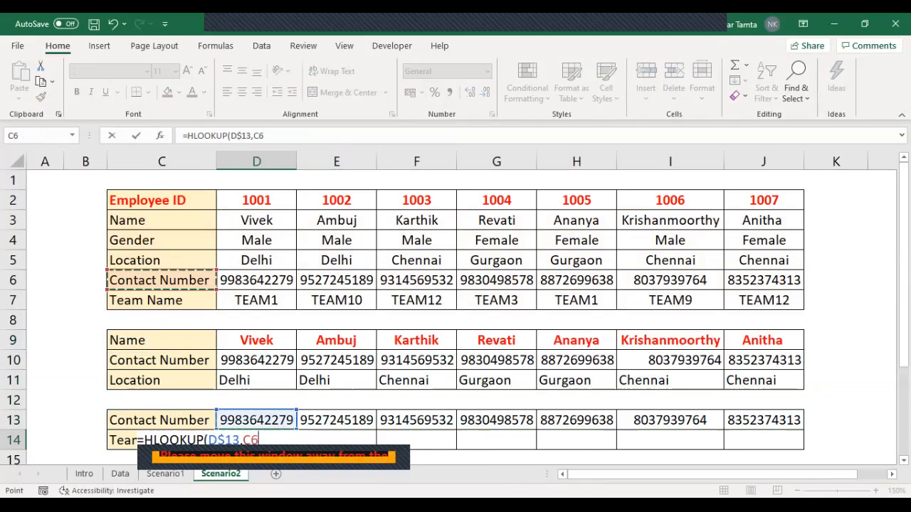
drag(162, 281, 797, 306)
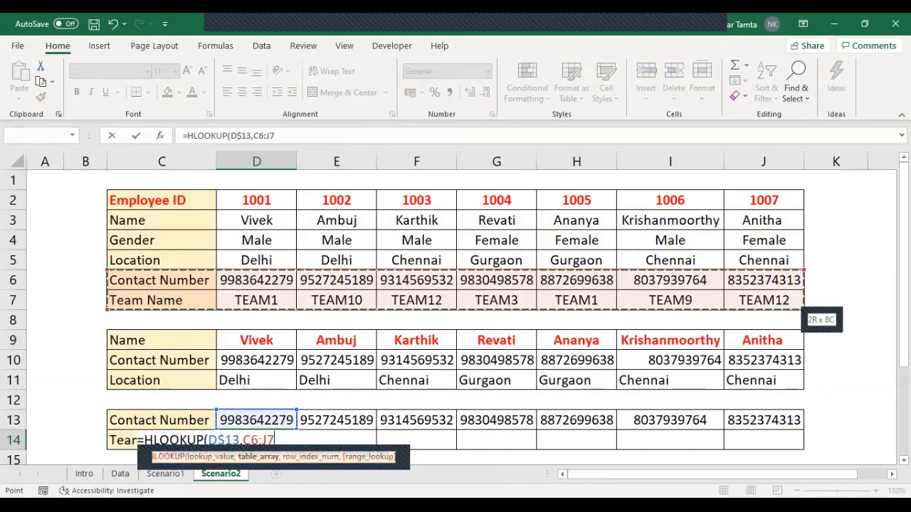
key(F4)
text(,)
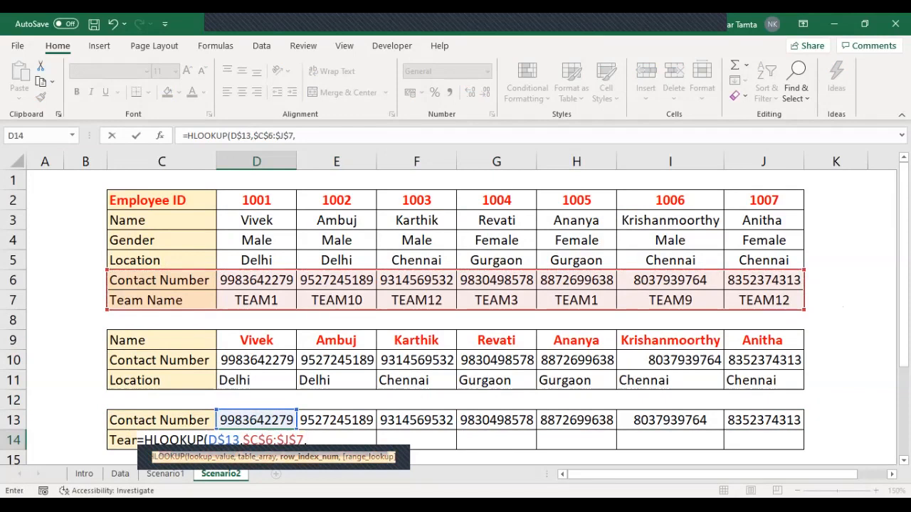
text(2)
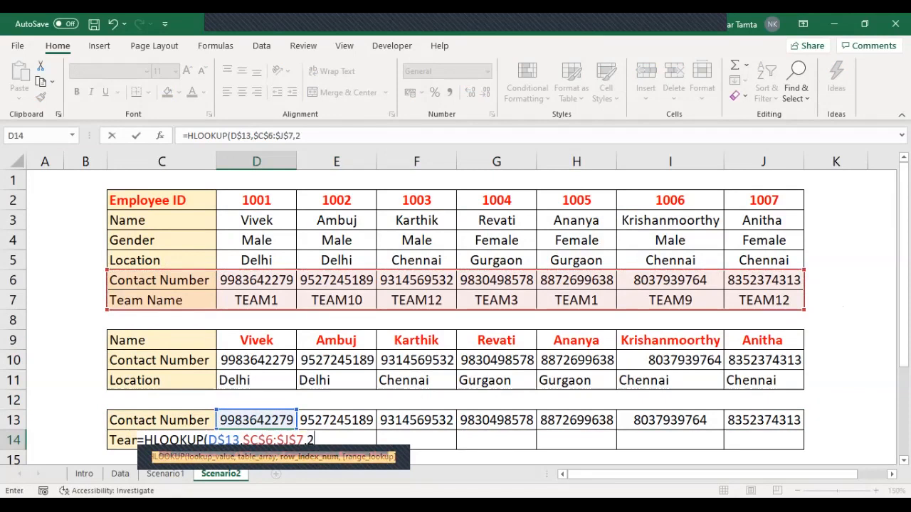
text(,0))
Step: Complete the D14 HLOOKUP with row index 2 and exact match 0, and fill it across to J14
key(Return)
drag(256, 420, 764, 420)
key(ctrl+r)
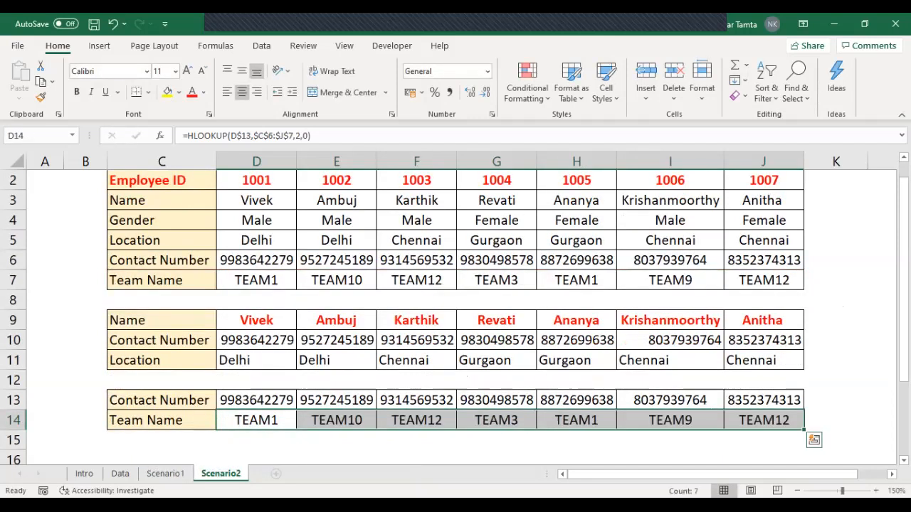
key(Left)
key(ctrl+Up)
key(ctrl+Up)
key(ctrl+Up)
key(ctrl+Up)
key(ctrl+Up)
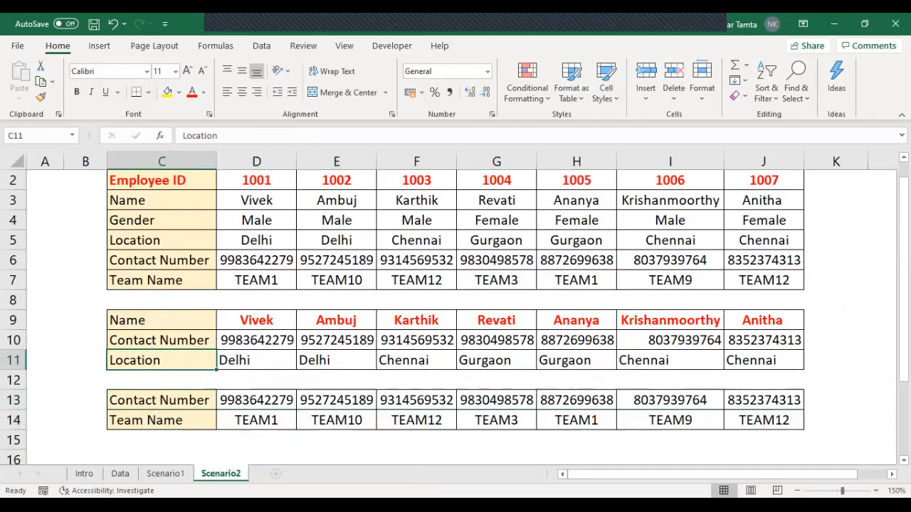